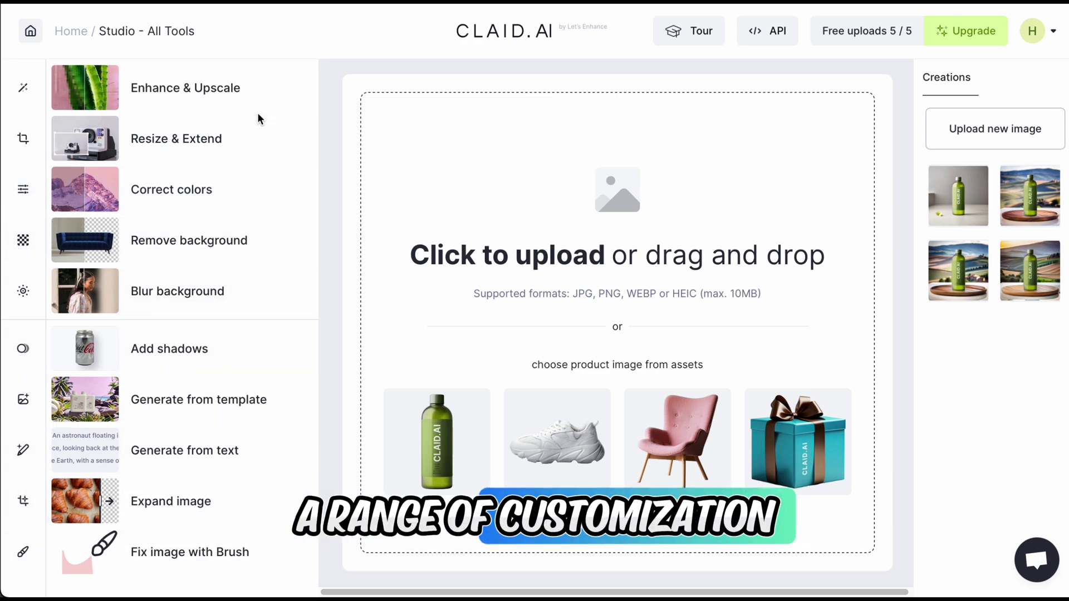
Preview the Enhance & Upscale, Resize & Extend, Correct colors, Remove background and Blur background panels.
click(29, 88)
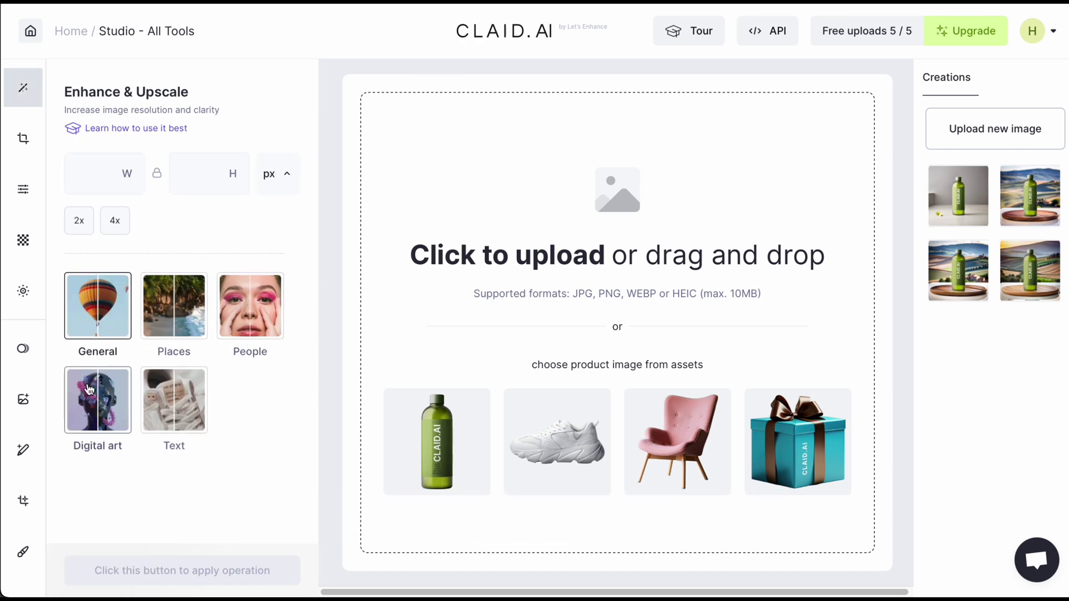
click(24, 139)
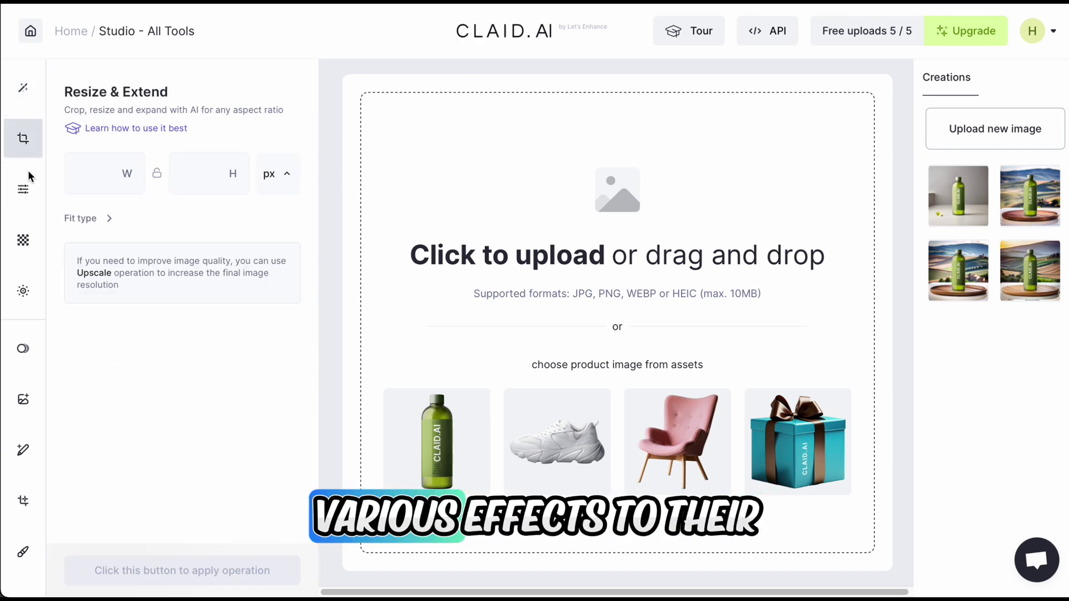
click(24, 191)
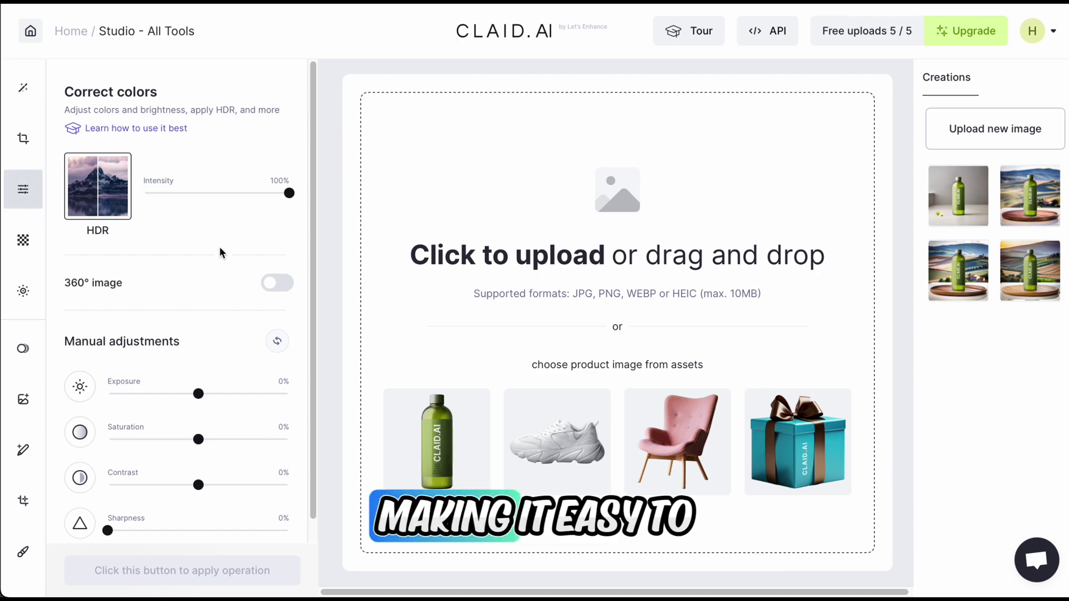
scroll(219, 295, down, 1)
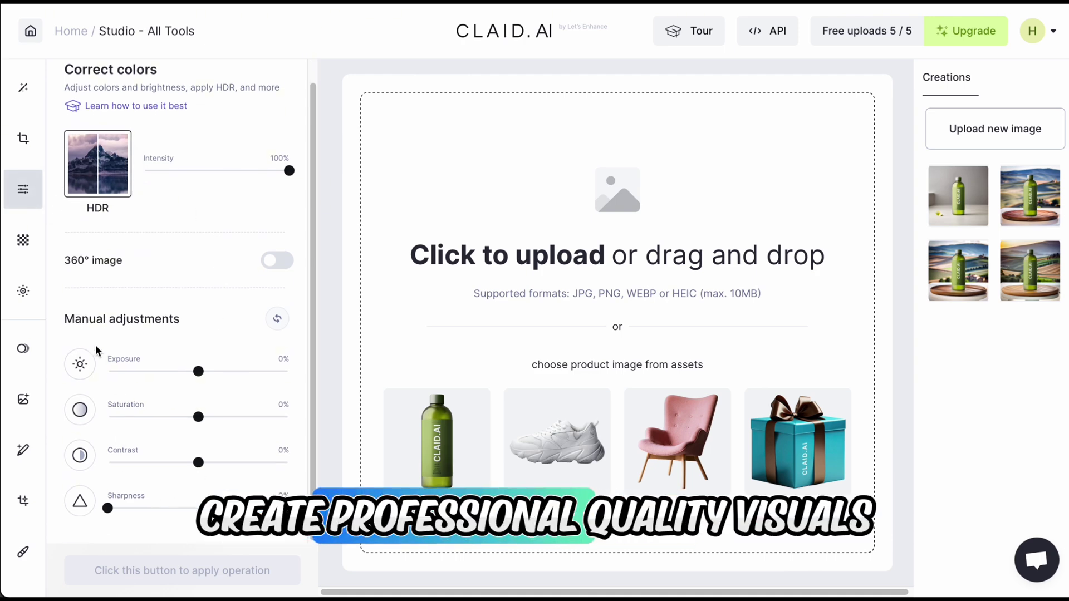
click(23, 254)
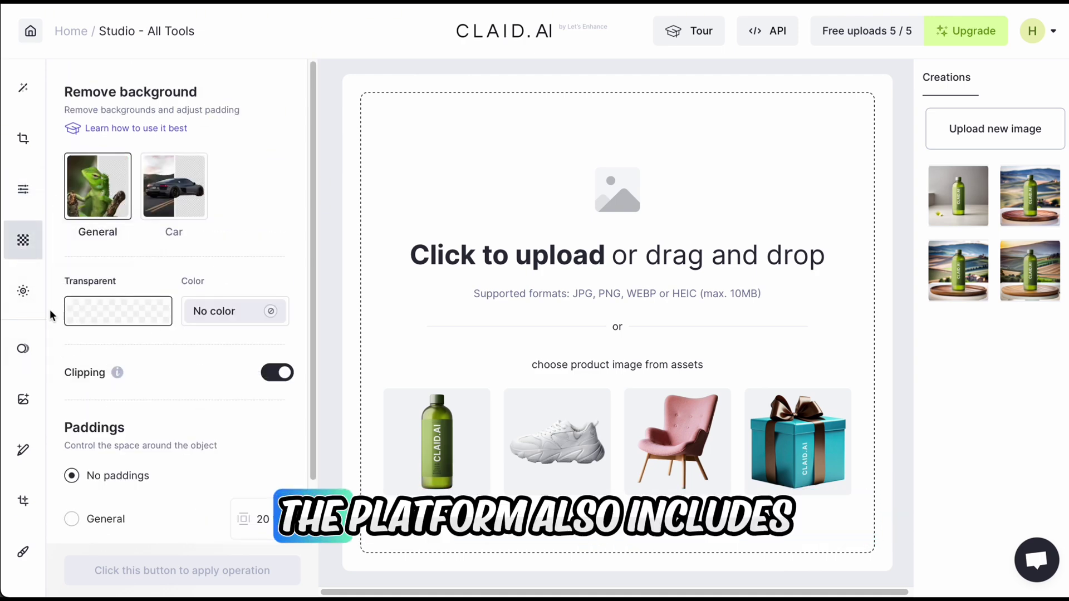
click(24, 290)
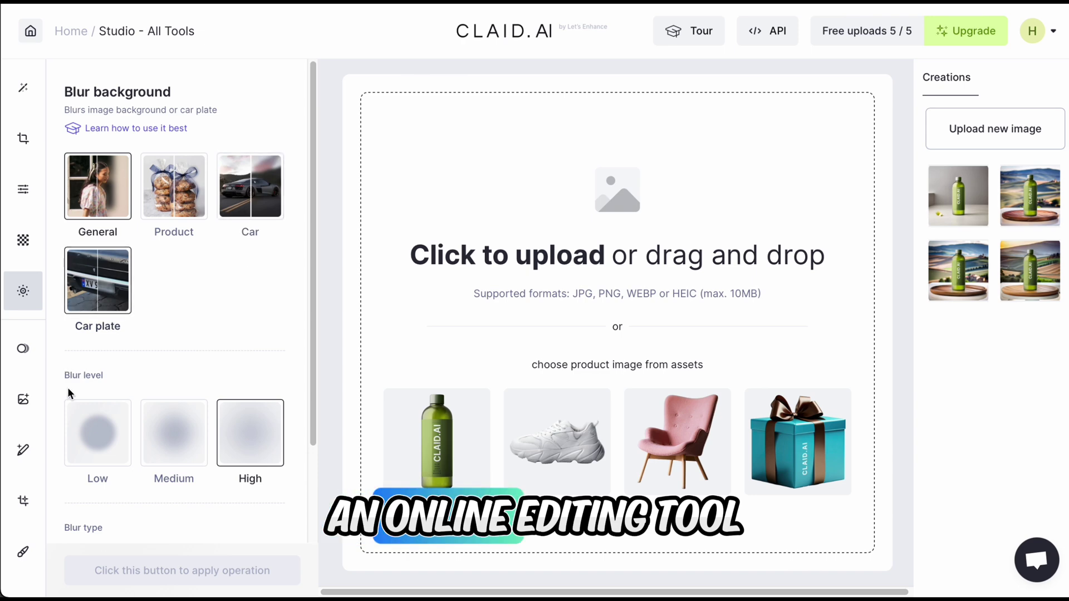
Preview the Add shadows, Generate from template, Generate from text, Expand image and Fix image with Brush panels.
click(23, 349)
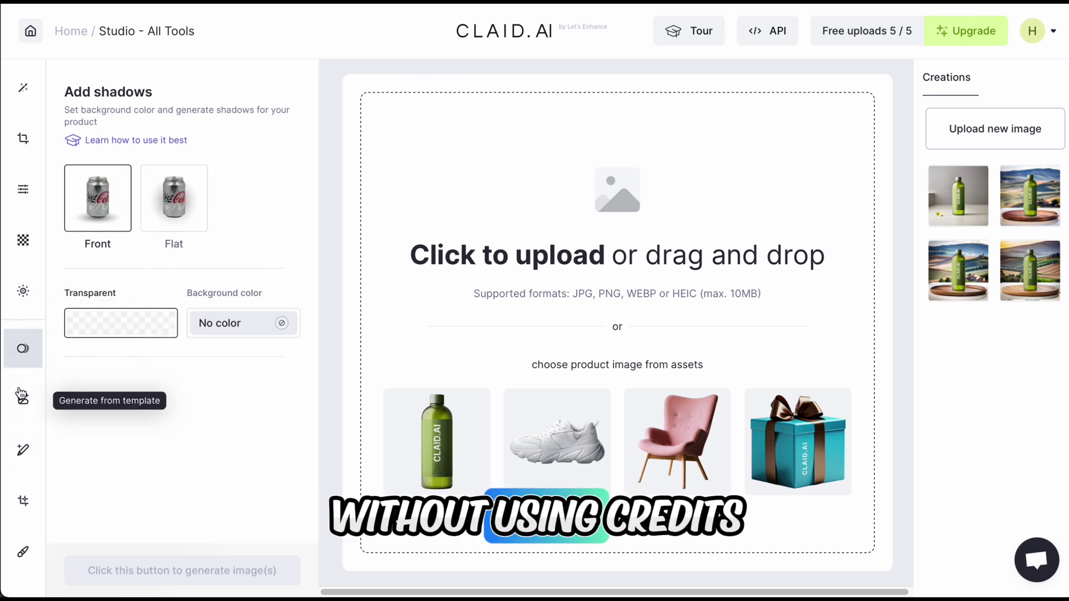
click(23, 398)
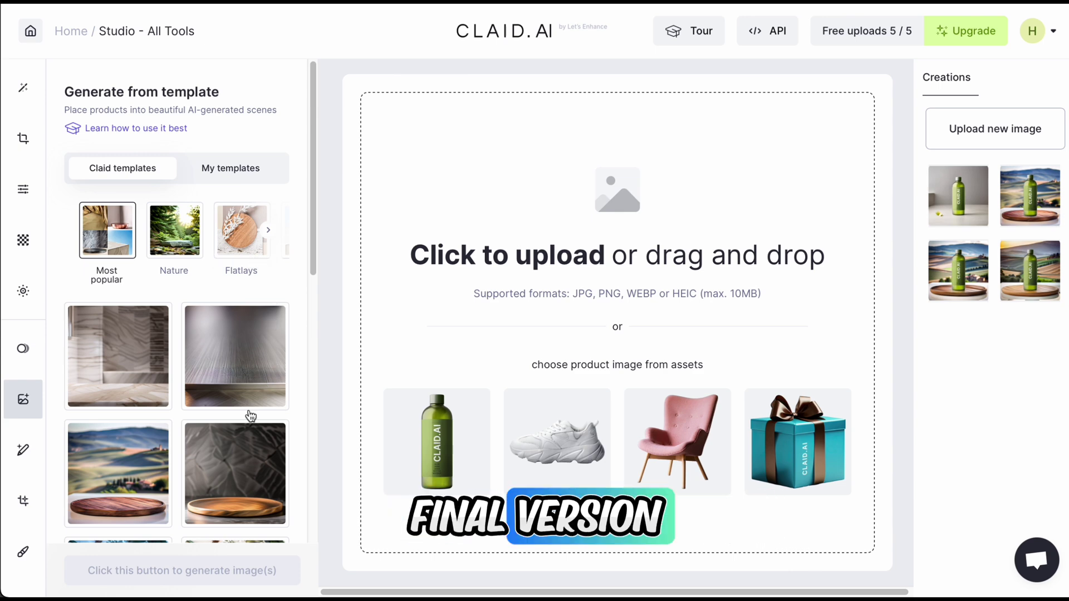
scroll(252, 413, down, 10)
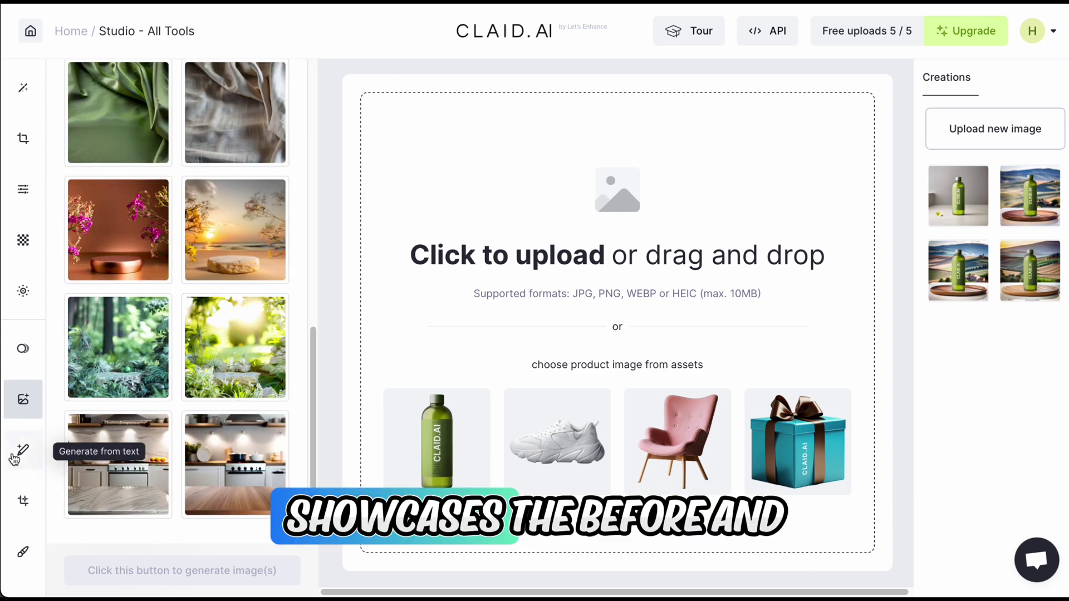
click(20, 453)
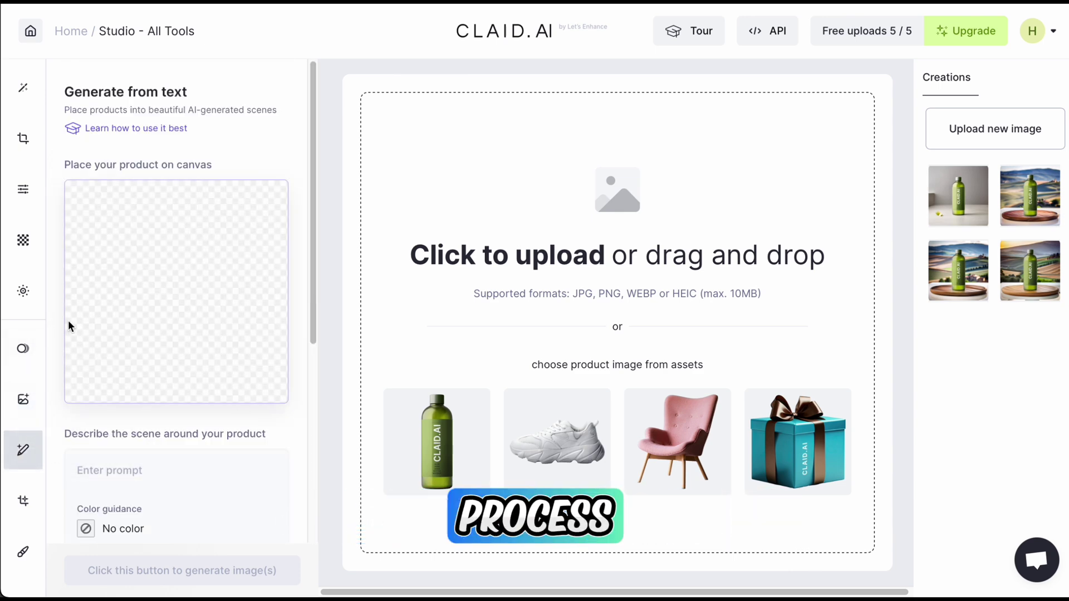
click(34, 500)
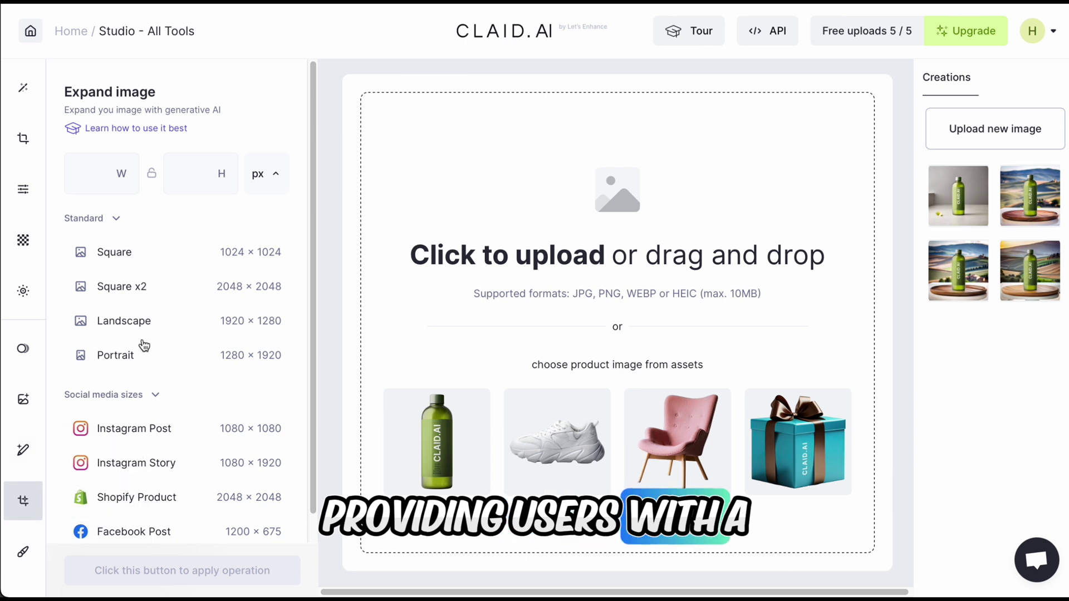
click(15, 558)
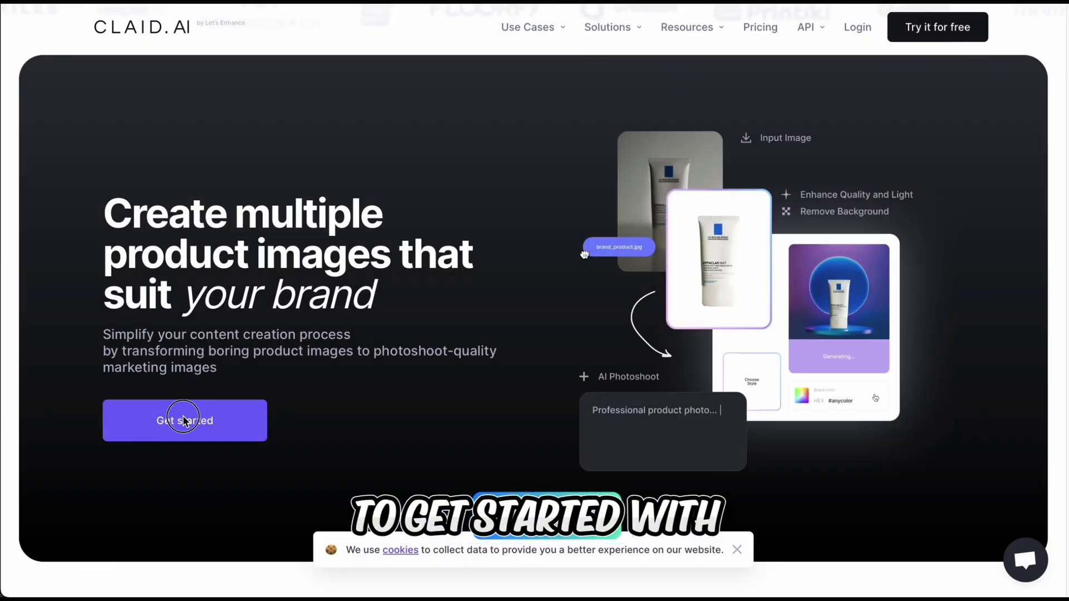
Create an account with Google and view the 50 free trial credits.
click(185, 421)
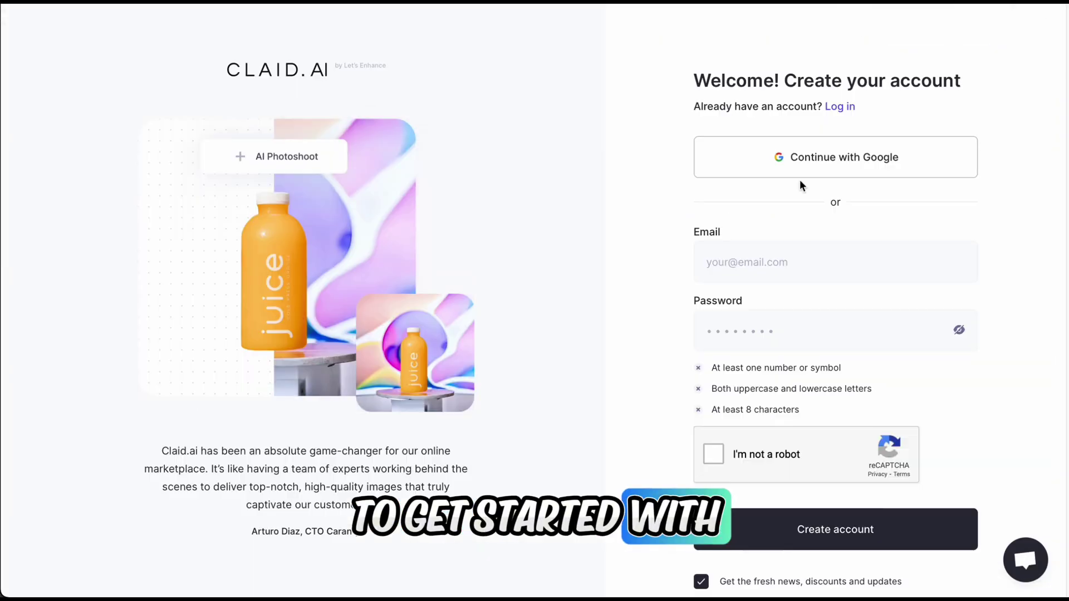
click(833, 157)
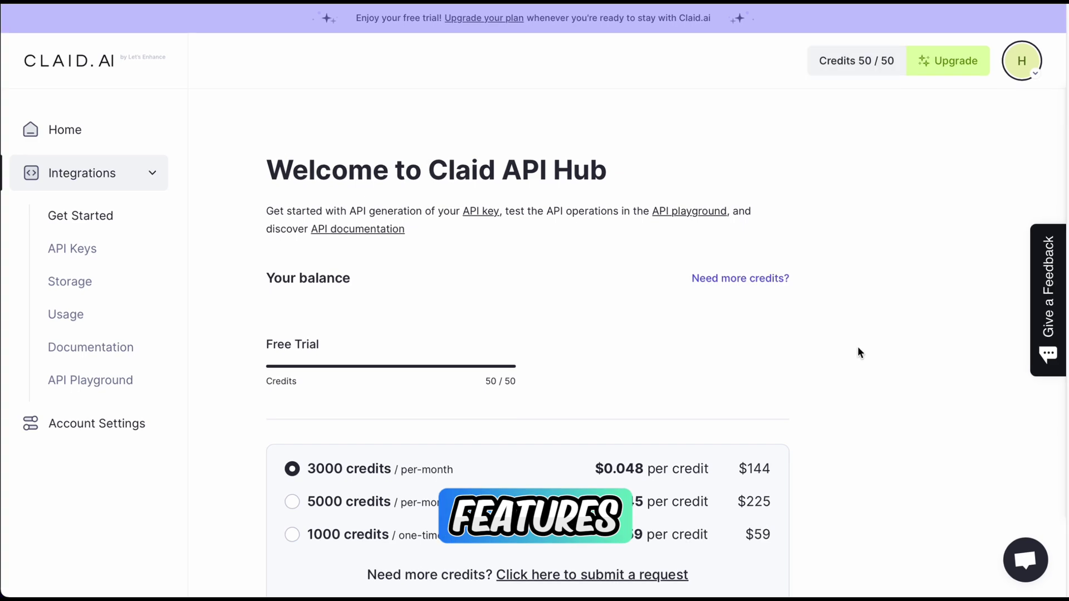
scroll(928, 439, down, 6)
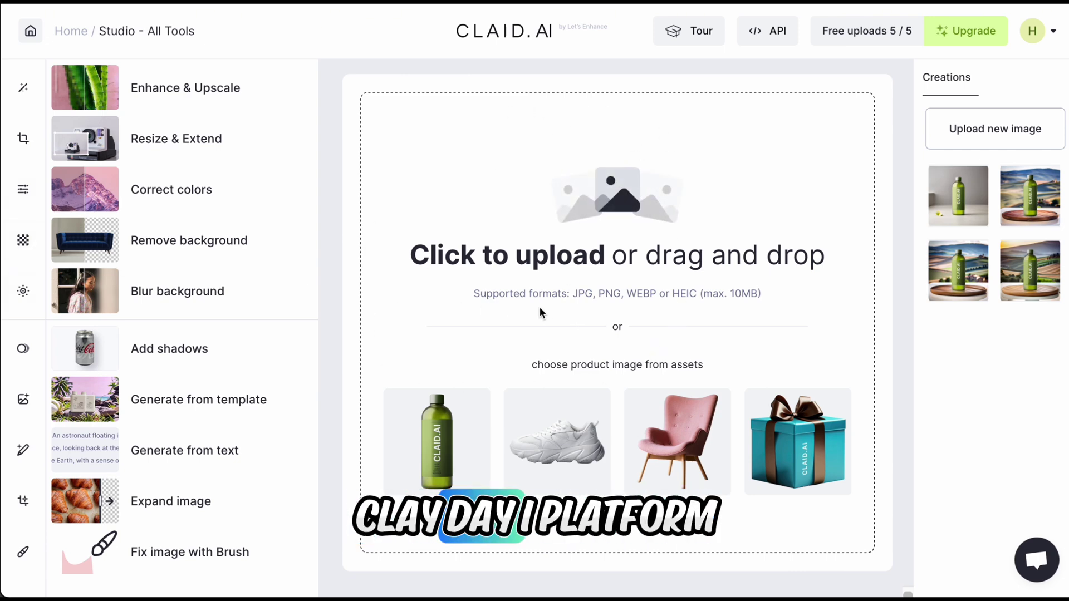
Upload the 'shoes' PNG so the 840 × 840 white sneaker appears on the canvas.
drag(467, 296, 795, 299)
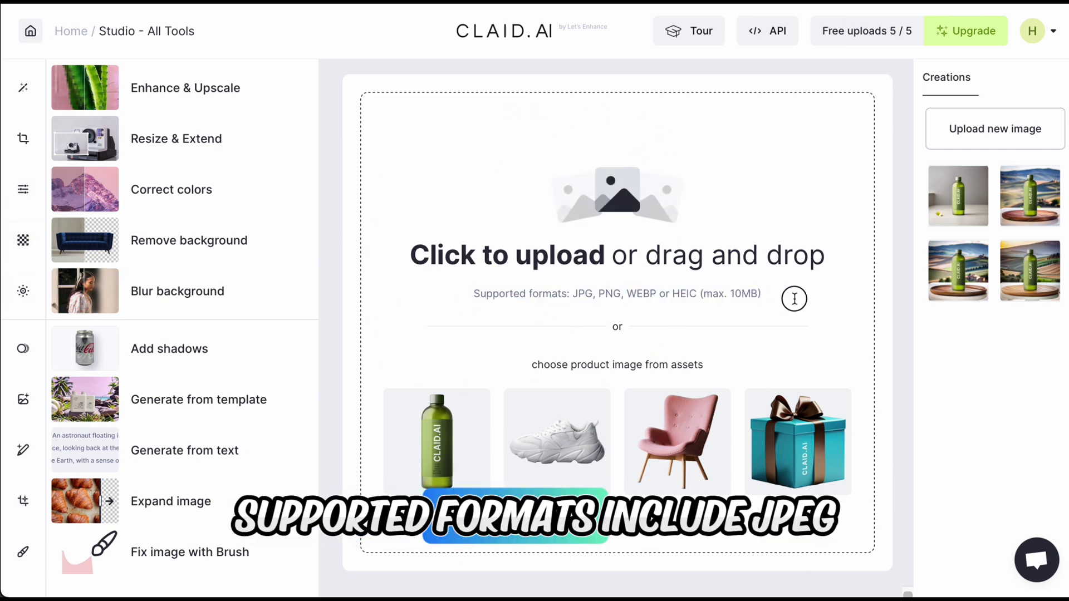
triple_click(764, 292)
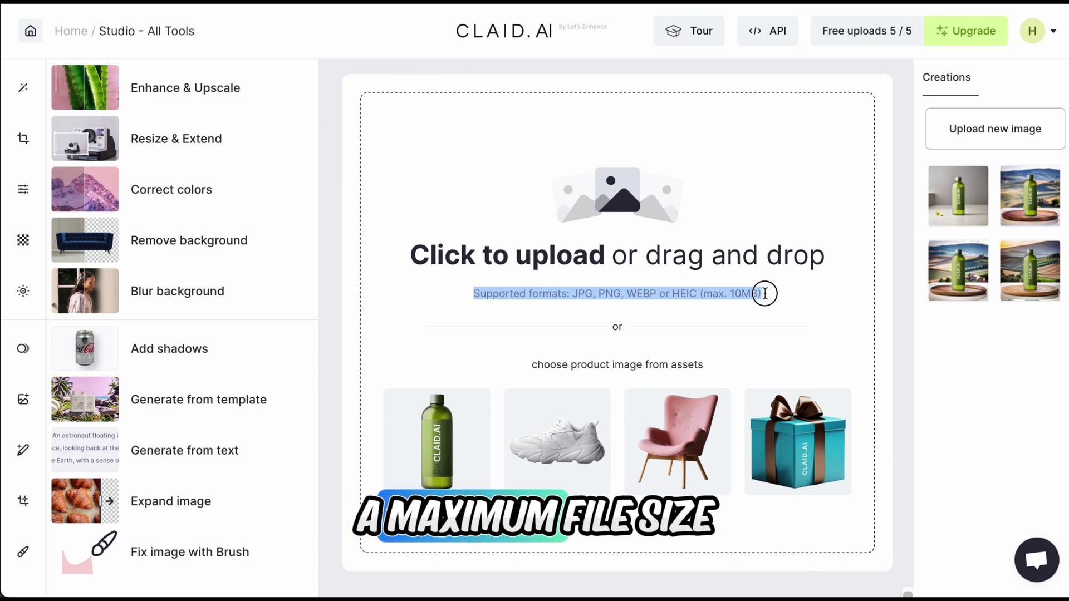
click(765, 294)
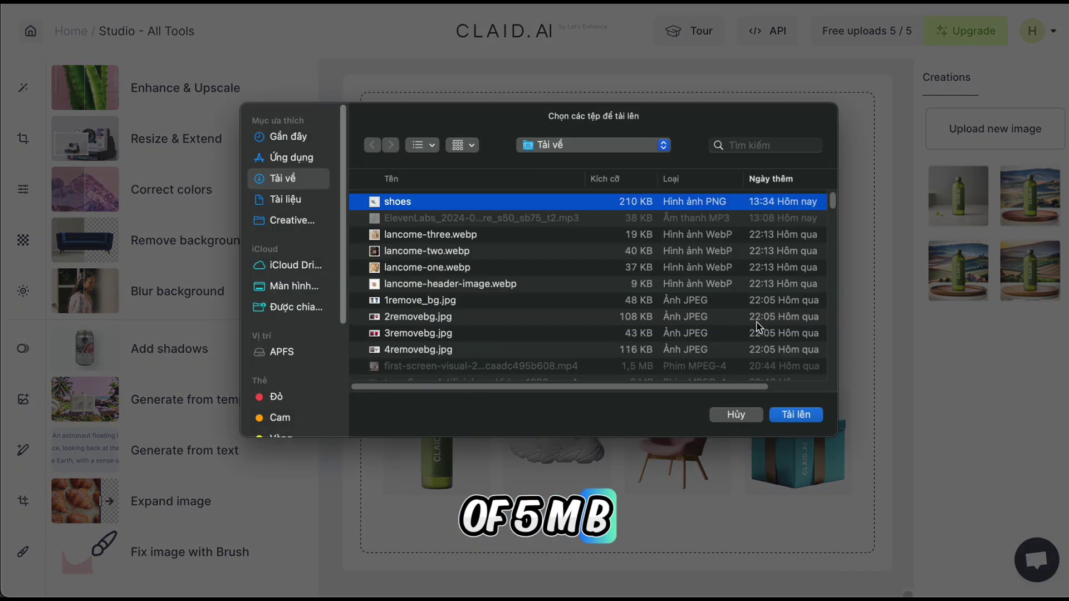
click(805, 412)
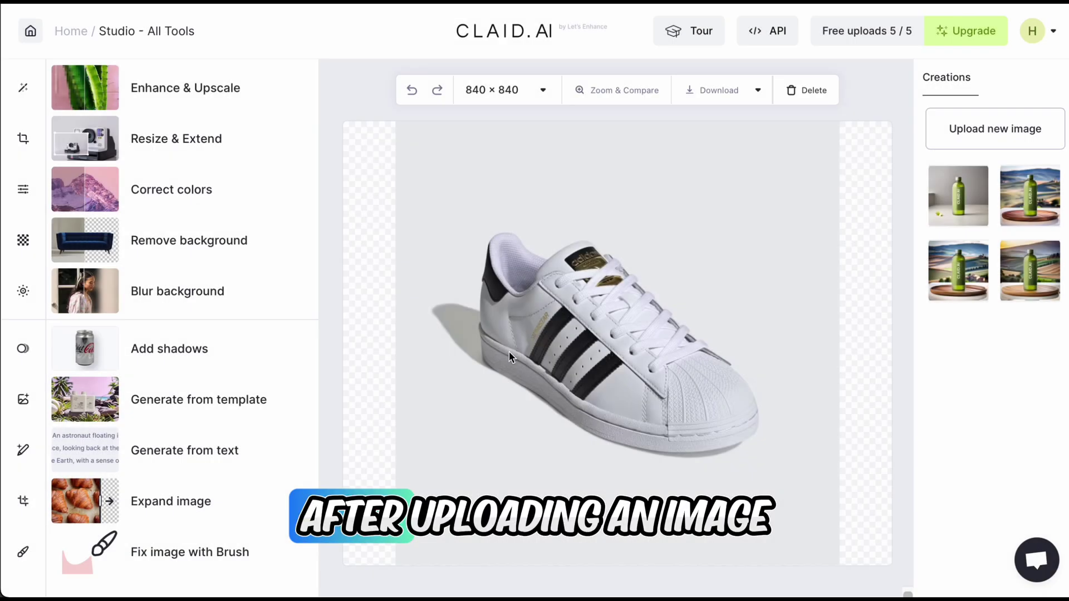
Remove the sneaker's background with General settings, leaving an 840 × 656 transparent cutout.
click(196, 239)
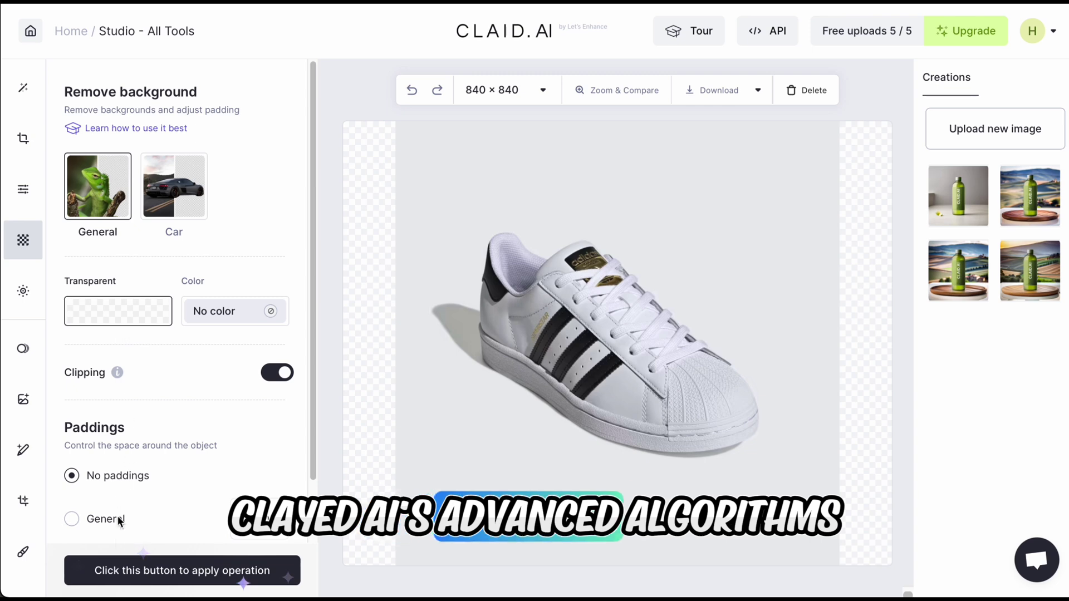
click(115, 565)
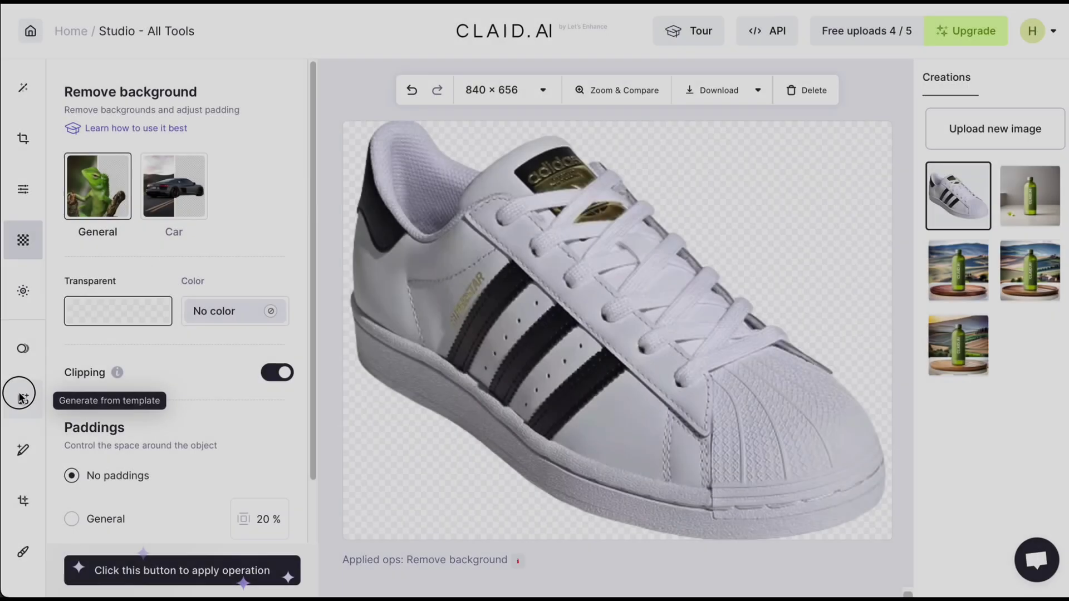
Browse the Nature, Flatlays, Minimal and Platforms template categories in Generate from template.
click(21, 398)
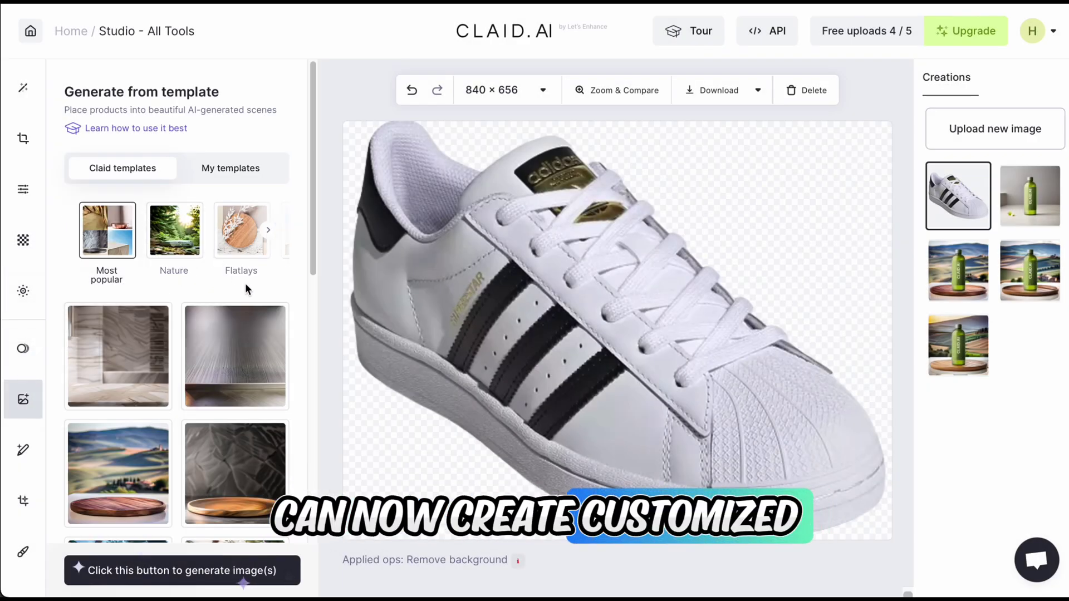
click(179, 249)
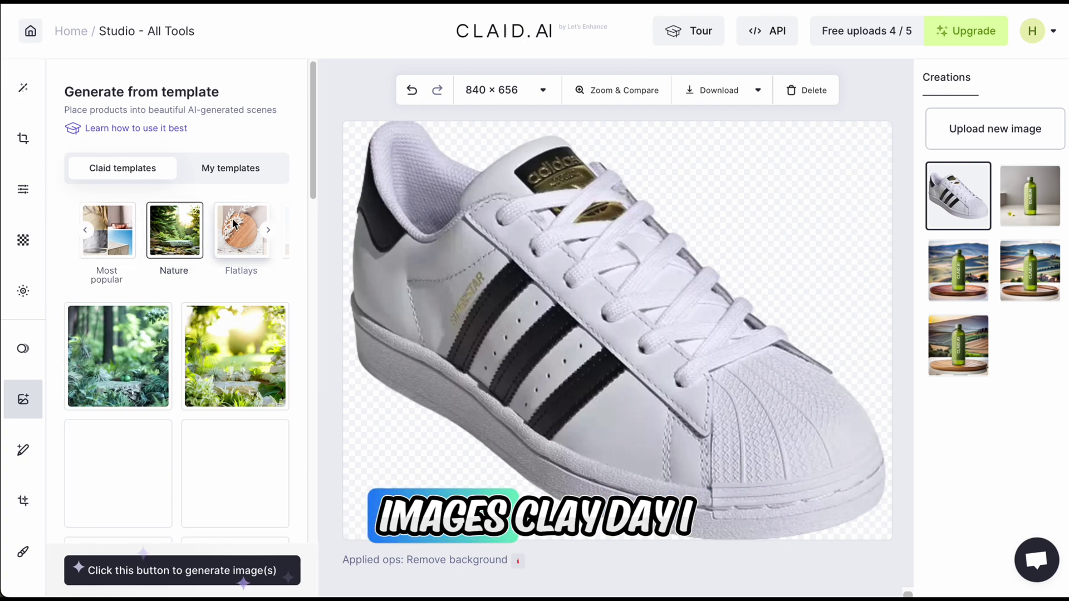
click(241, 227)
click(242, 229)
click(242, 233)
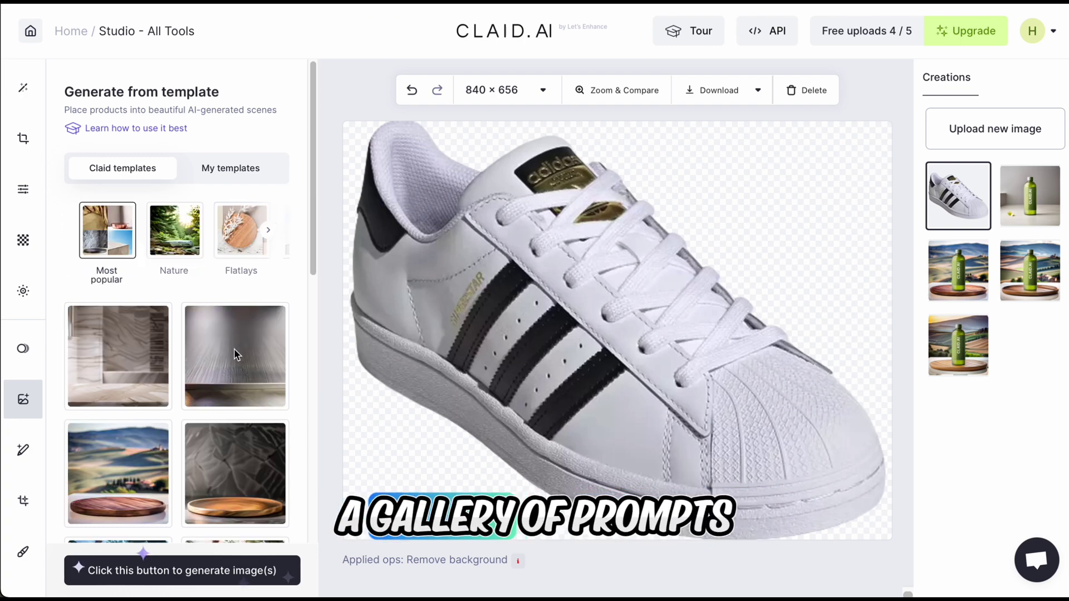
scroll(234, 349, down, 10)
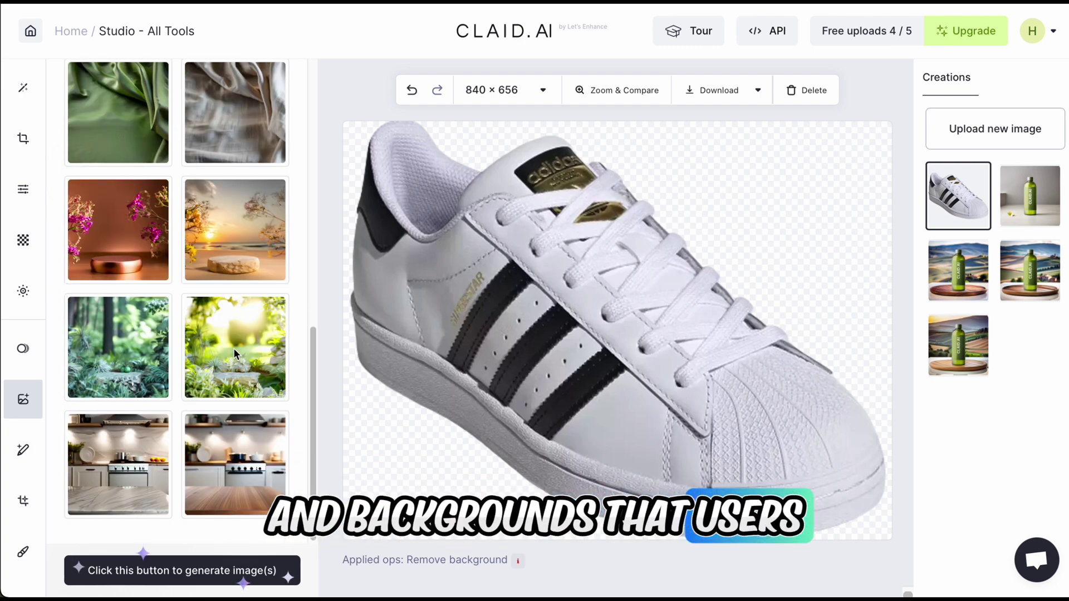
scroll(232, 349, up, 7)
scroll(233, 349, up, 4)
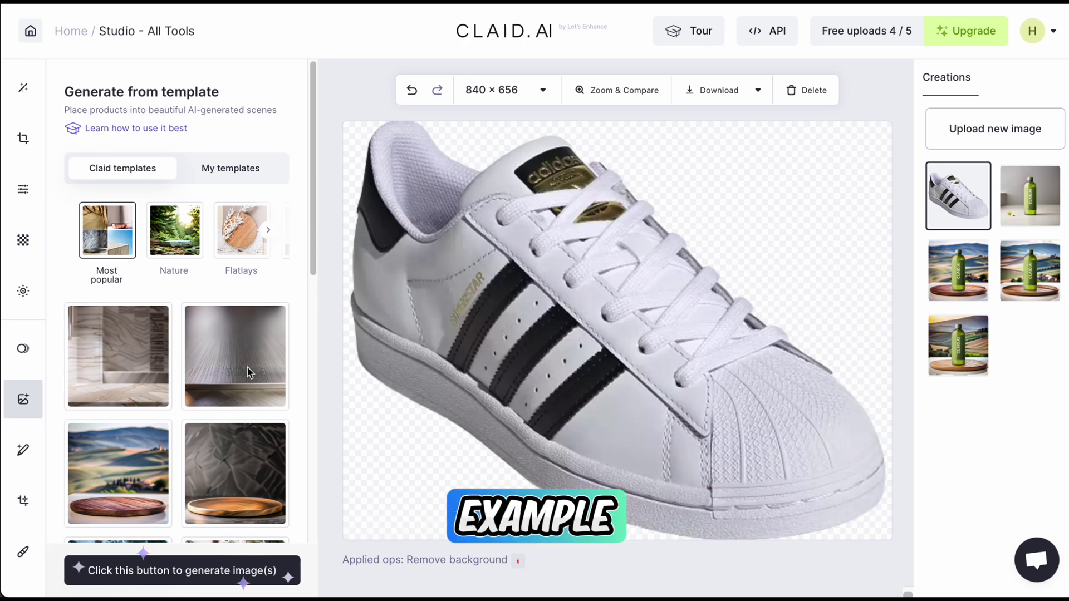
View the green bottle and the three Tuscany bottle scenes on the canvas.
click(1048, 209)
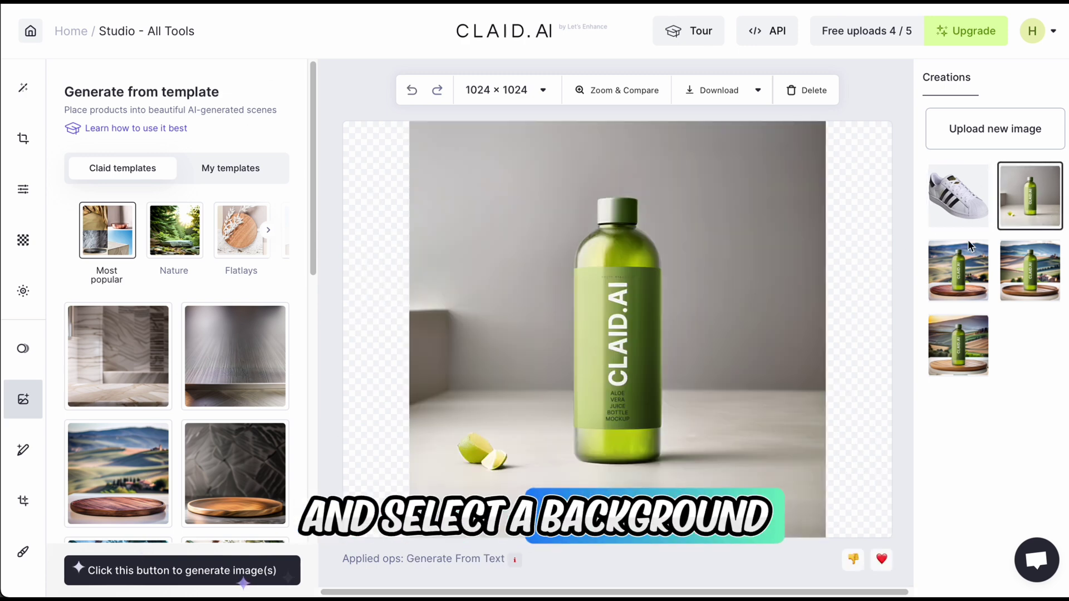
click(1020, 274)
click(967, 279)
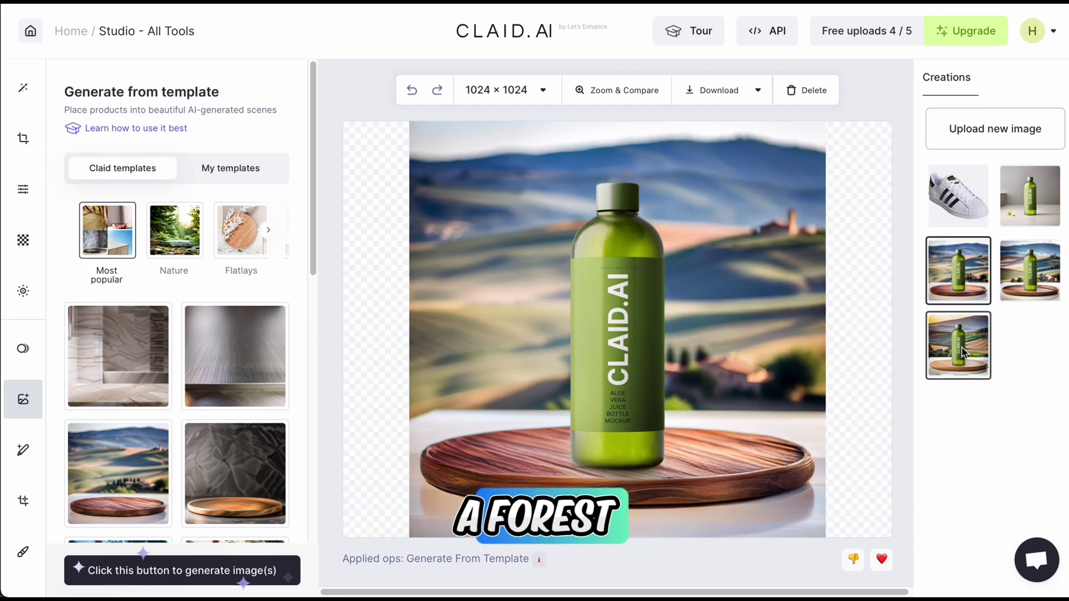
click(964, 352)
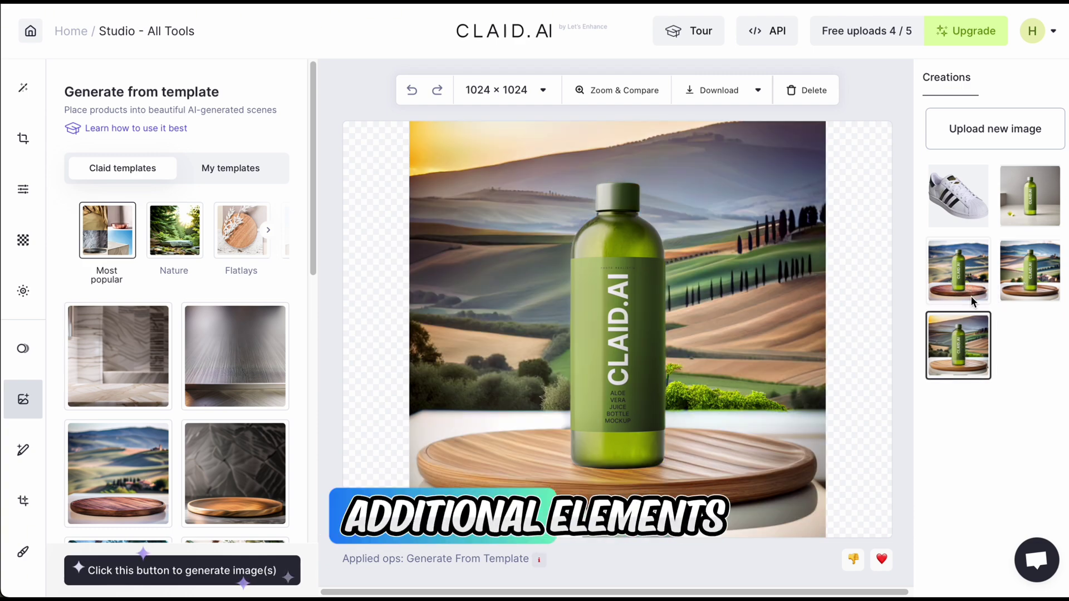
Start a scene description in Generate from text, then preview Expand image and Fix image with Brush.
click(23, 450)
click(128, 471)
text(hq)
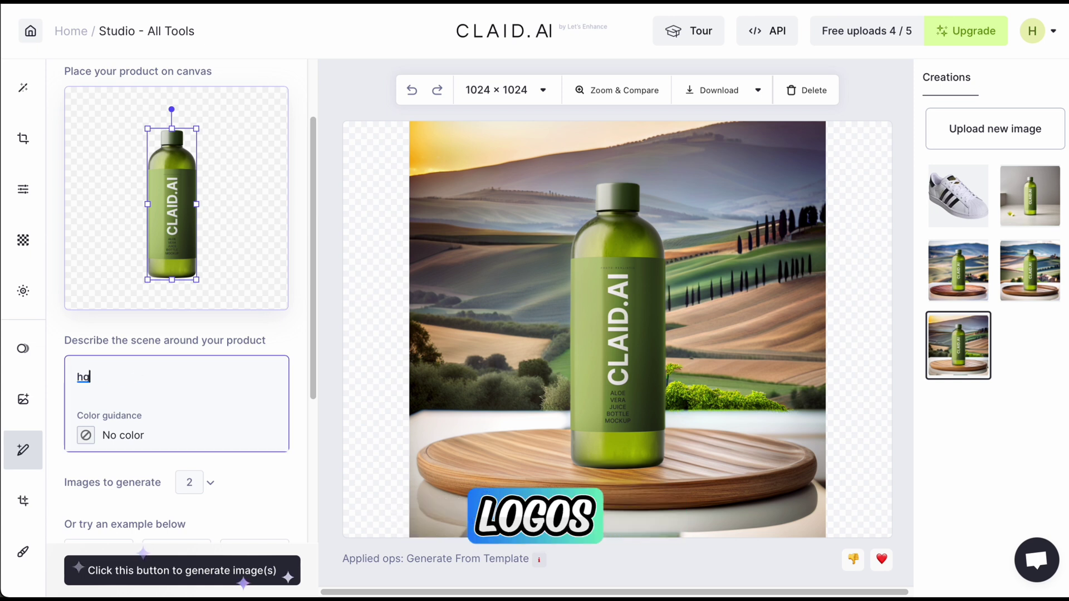
text(uni)
click(22, 501)
click(22, 552)
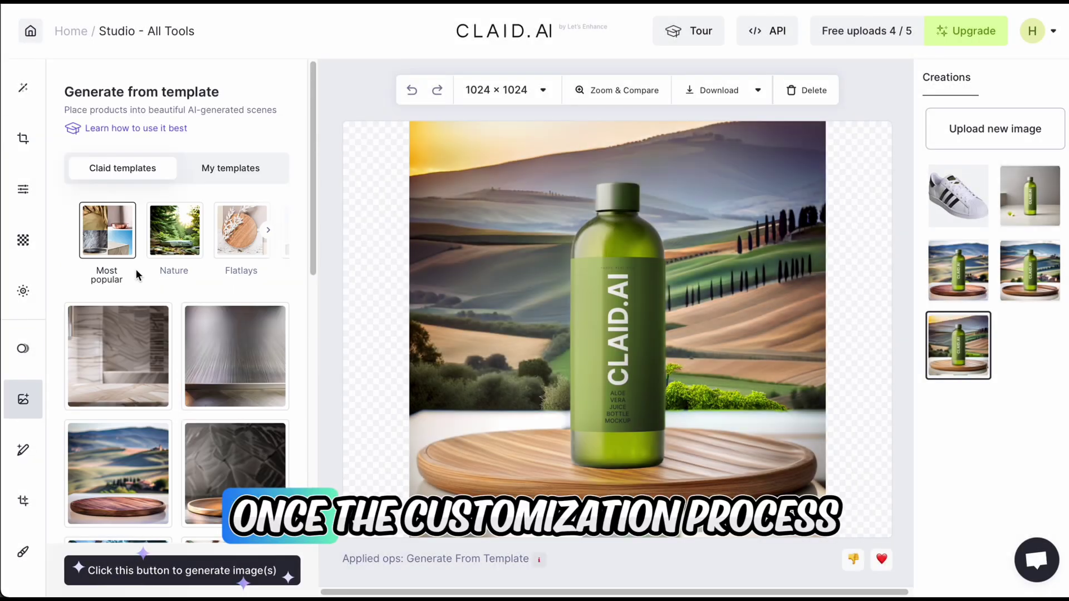
Compare the generated bottle scenes in Creations, including the forest and Tuscan-hills versions.
click(169, 236)
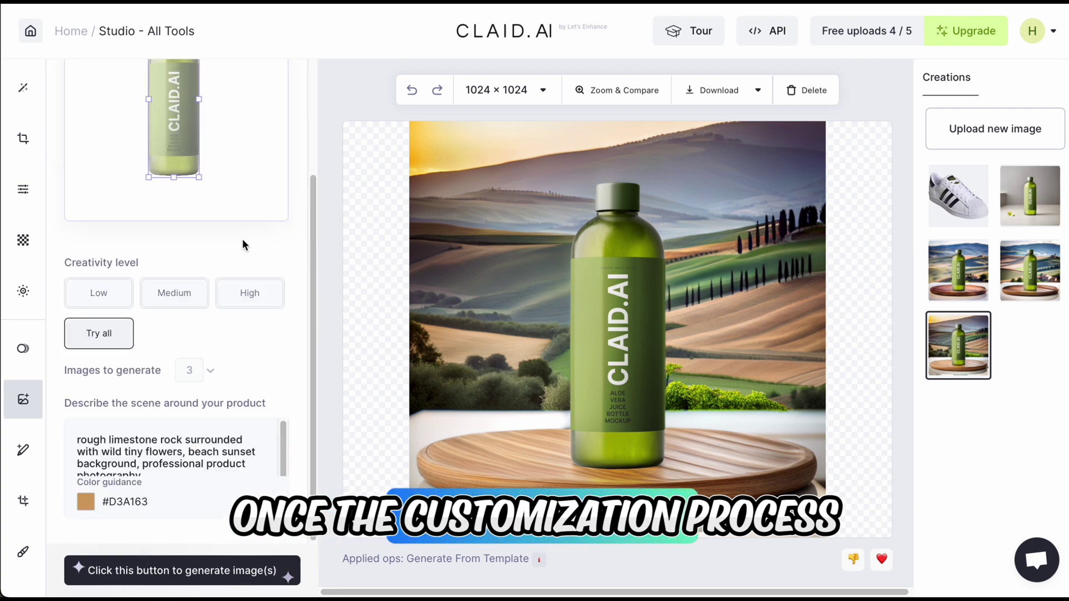
scroll(169, 236, up, 5)
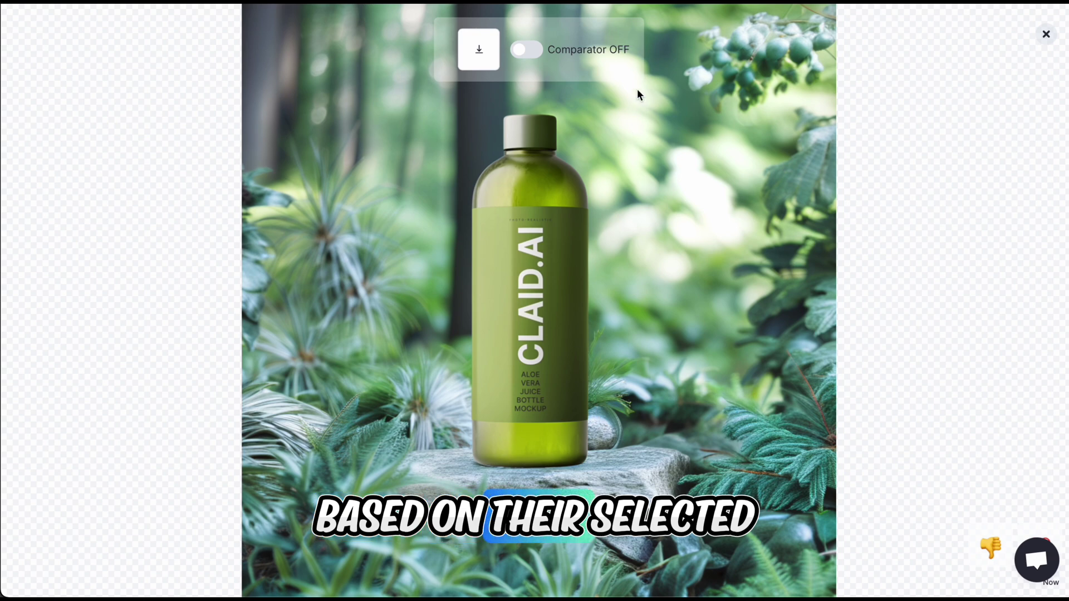
click(1046, 35)
click(970, 272)
click(1026, 223)
click(1028, 255)
click(981, 266)
click(1034, 352)
click(1030, 419)
click(960, 422)
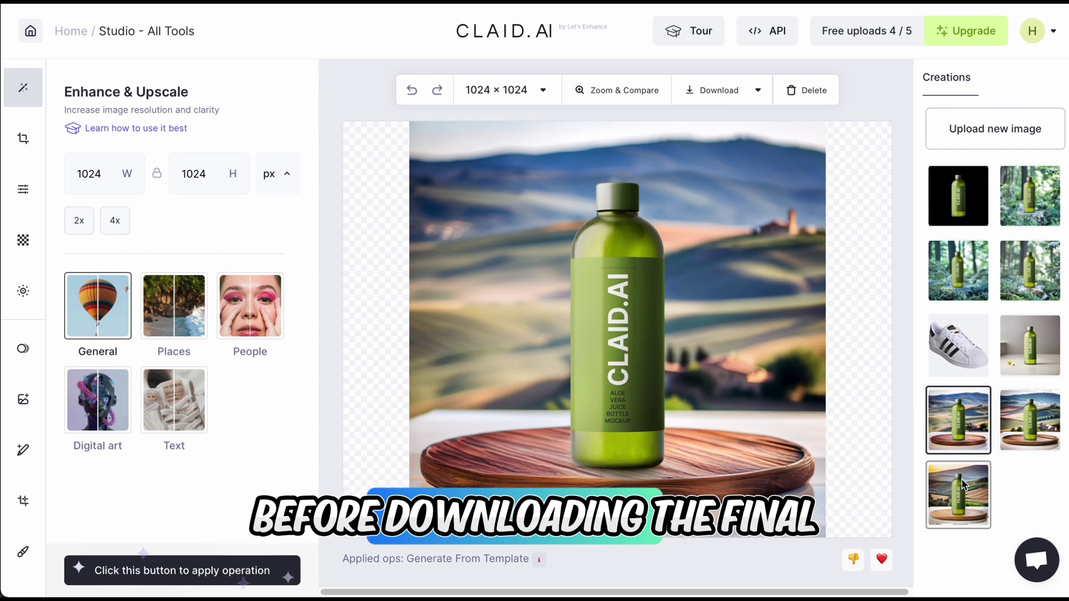
click(964, 484)
Preview the forest bottle-on-rock image full-size and try downloading it, dismissing the Safari prompt.
click(1043, 248)
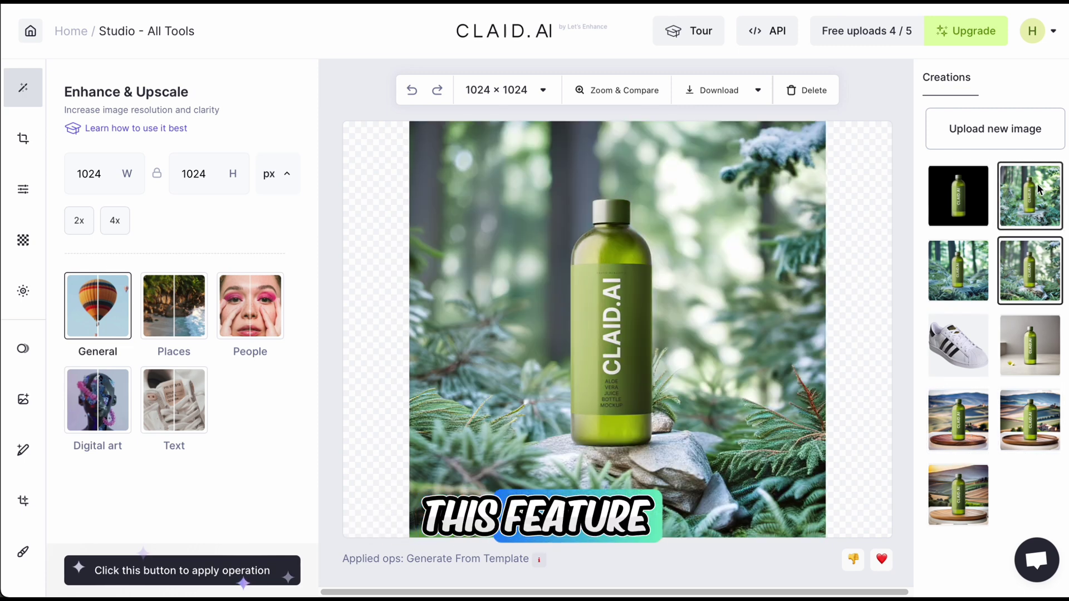
click(1039, 189)
click(970, 268)
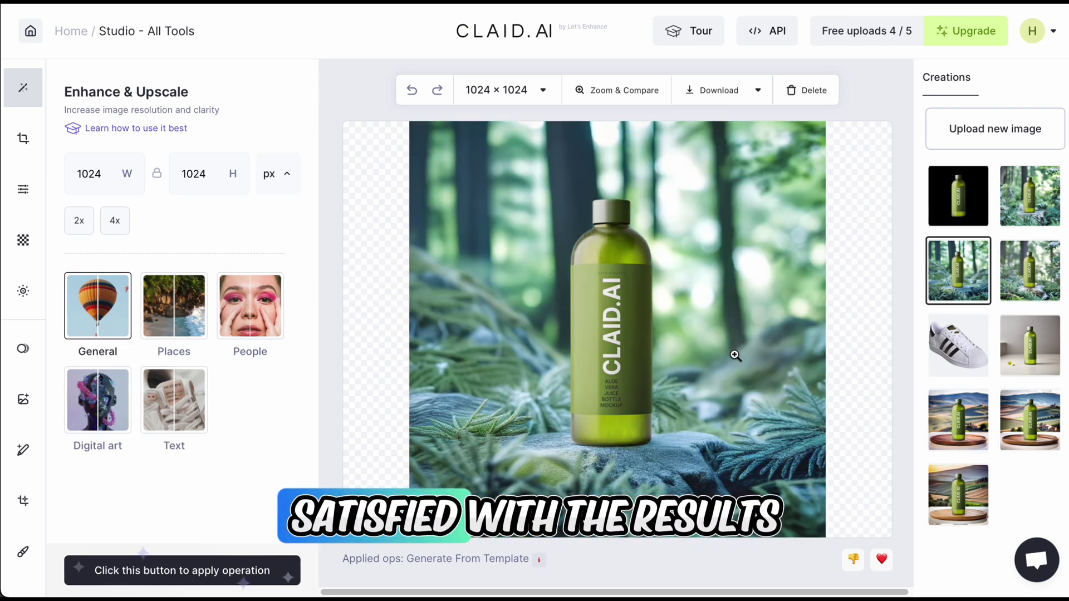
click(760, 354)
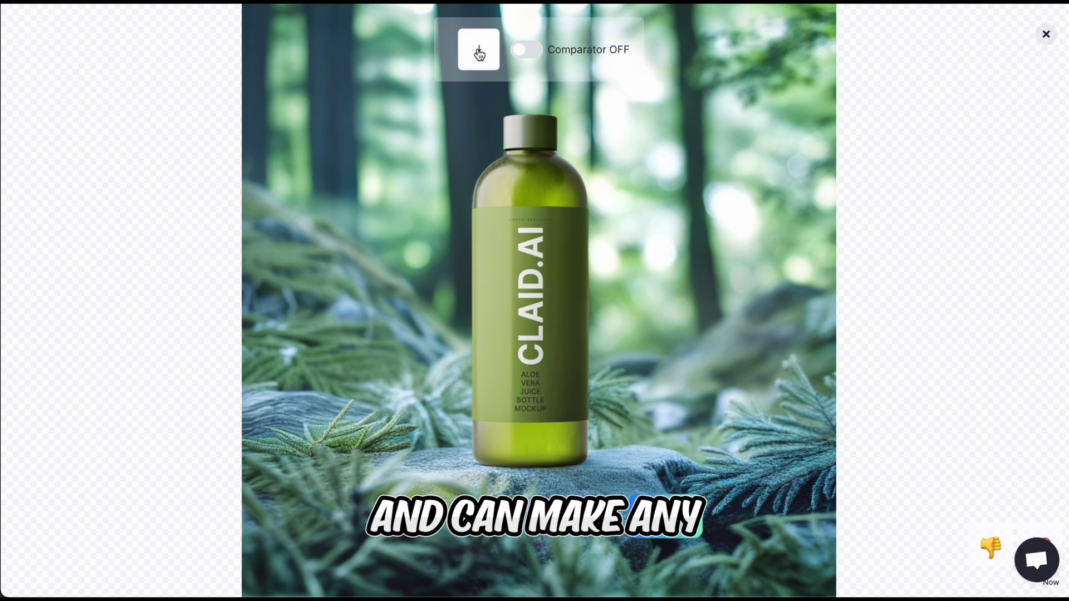
click(479, 53)
click(666, 310)
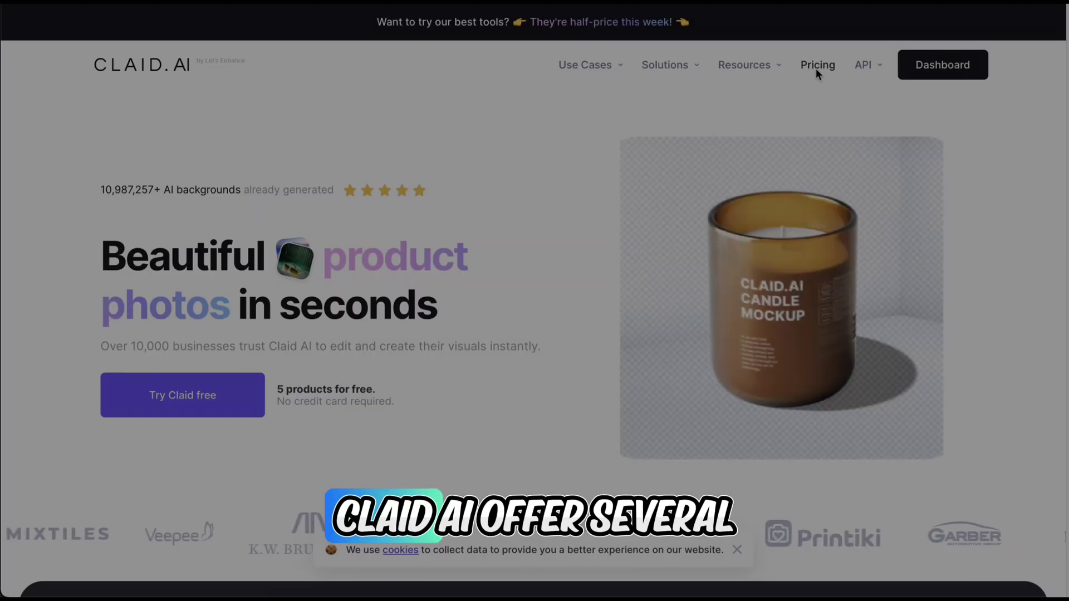
Open the Pricing page and scroll through the Free trial, Essentials and Professional plans.
click(816, 68)
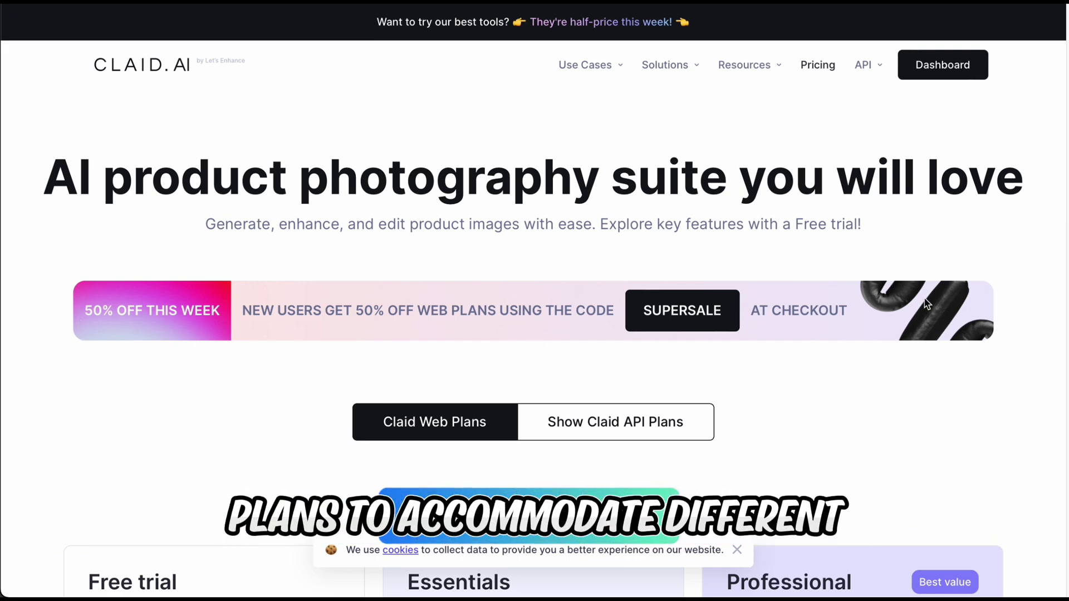
scroll(931, 446, down, 8)
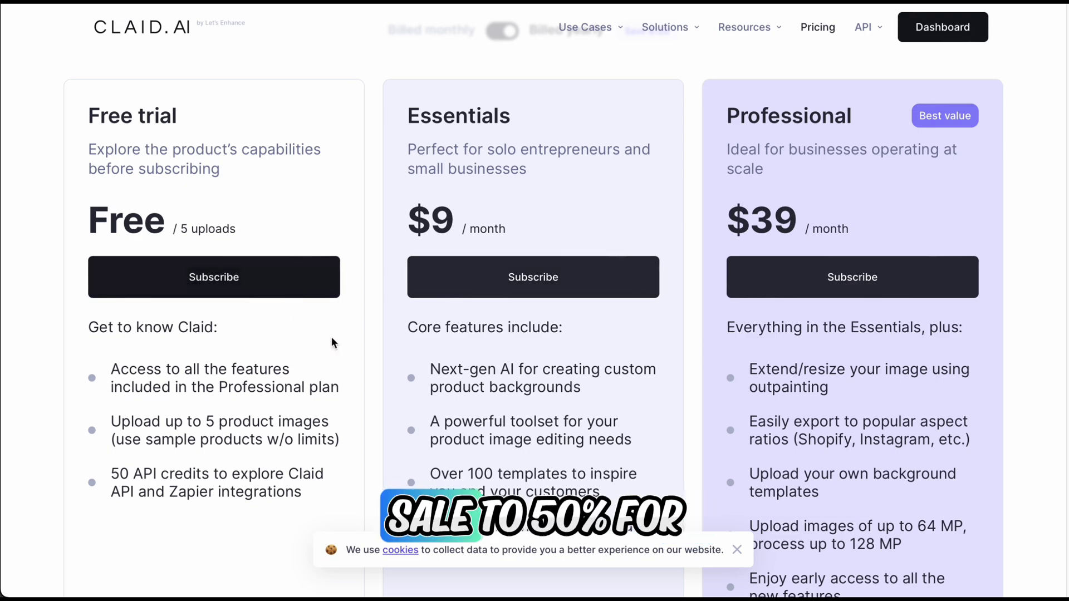
scroll(754, 408, down, 3)
scroll(753, 407, down, 3)
scroll(753, 406, up, 7)
scroll(752, 407, up, 7)
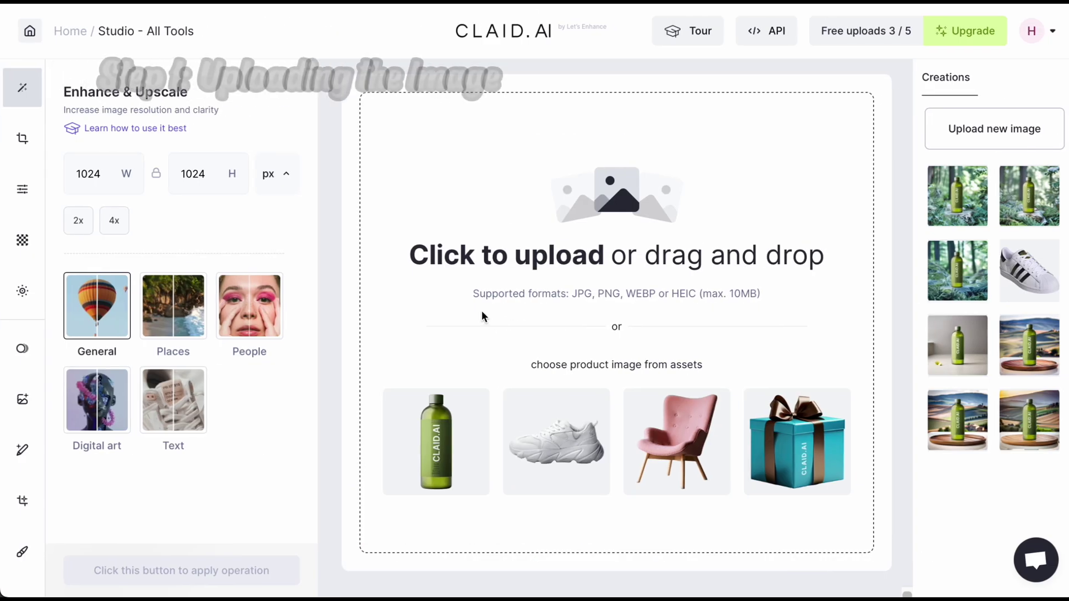
Upload the KiyoUVC bottle WebP from Downloads, switching the file dialog to list view.
drag(473, 294, 695, 303)
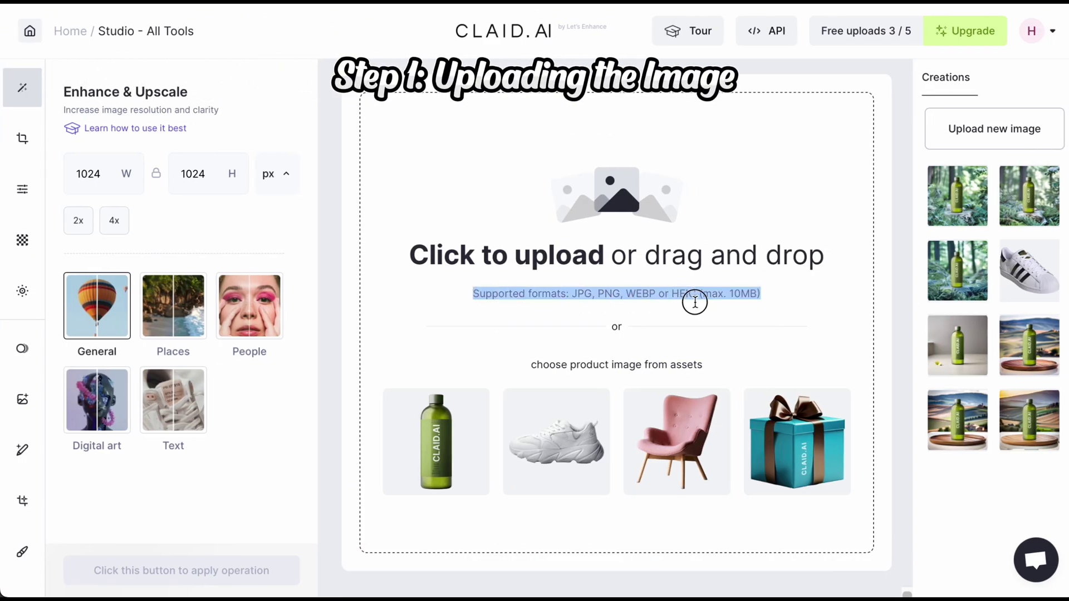
click(737, 310)
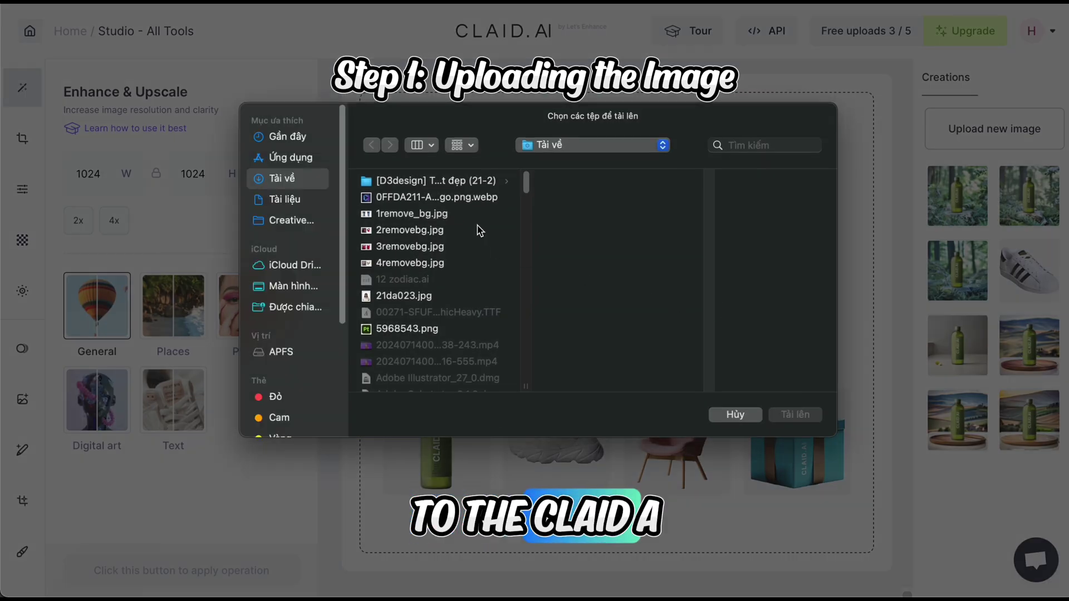
click(431, 146)
click(467, 227)
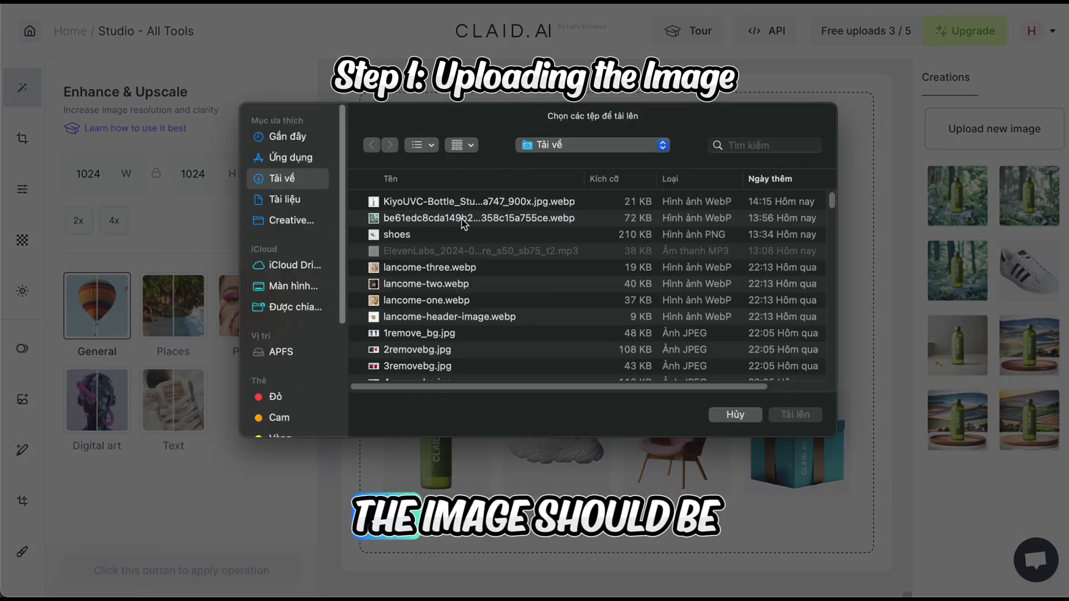
click(463, 203)
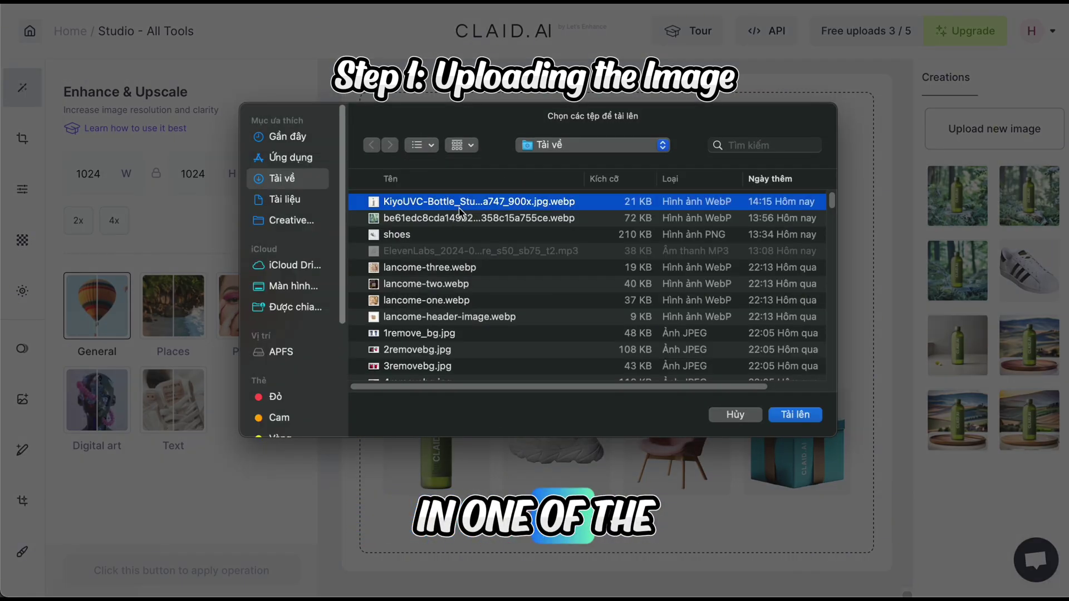
click(800, 418)
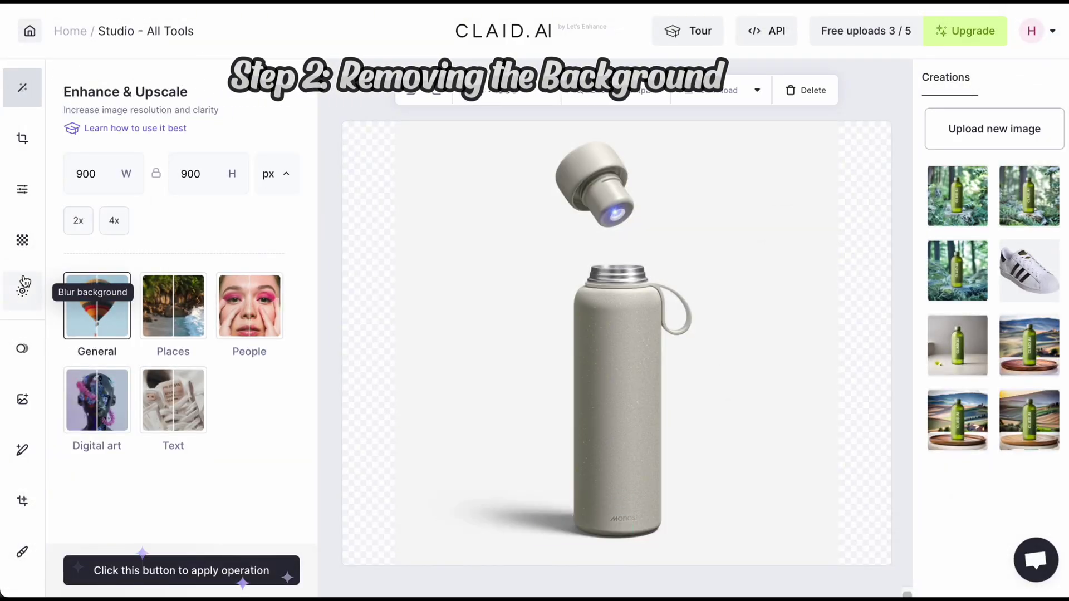
Cut the grey water bottle out onto a transparent background and choose the marble template.
click(22, 248)
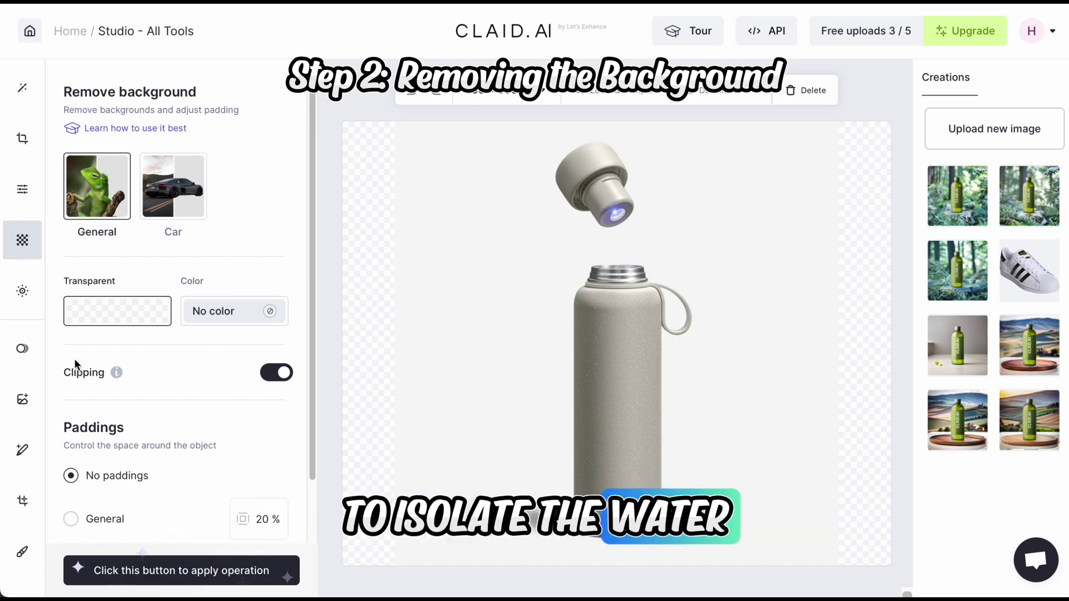
click(188, 577)
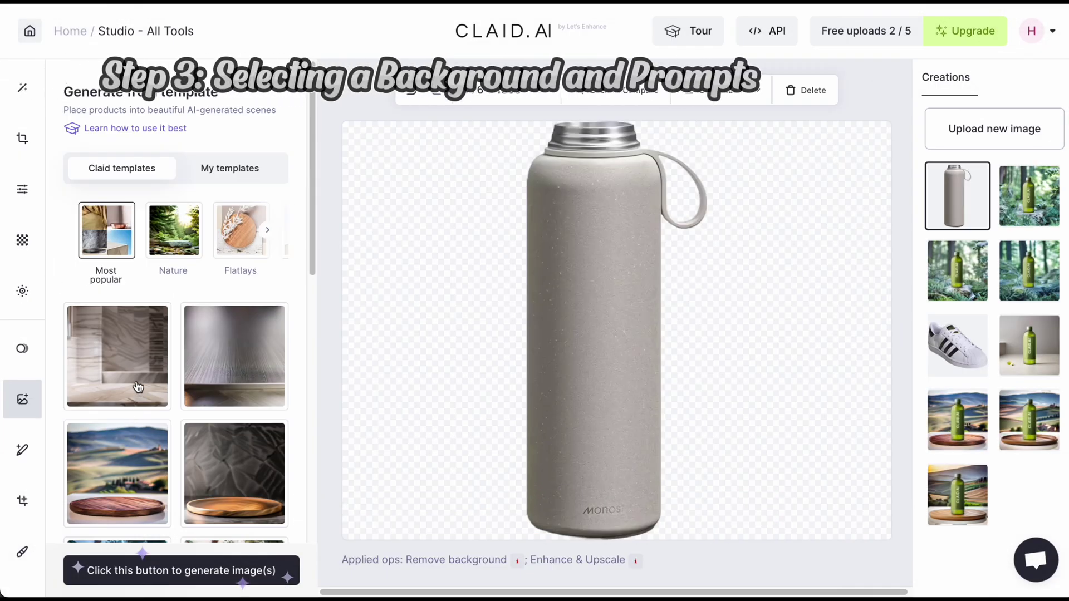
click(138, 387)
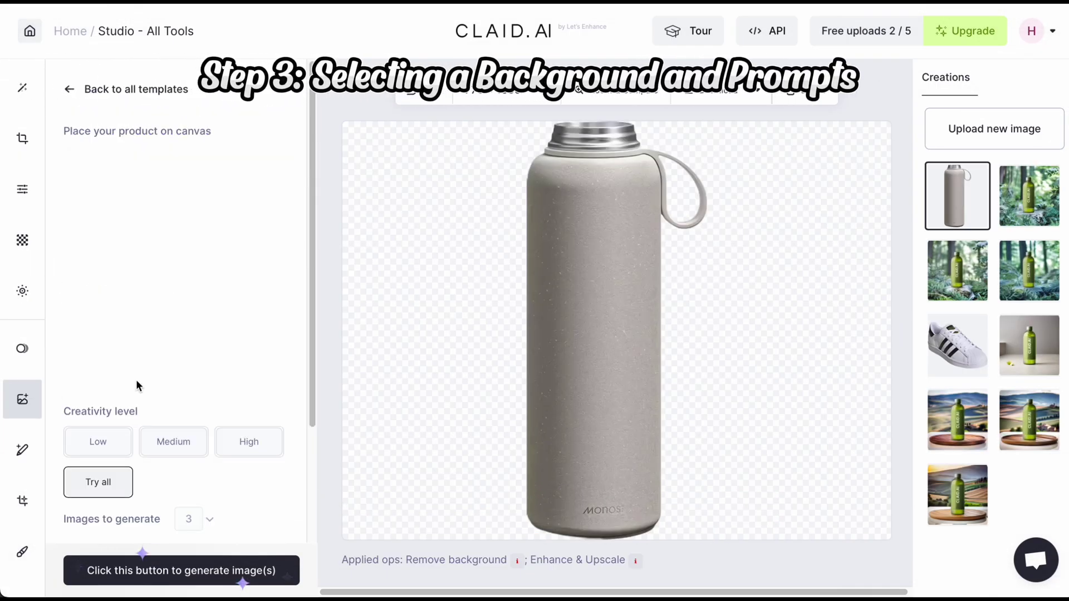
Check the bottle placement and marble prompt, generate the scenes, and view one result on the canvas.
click(166, 302)
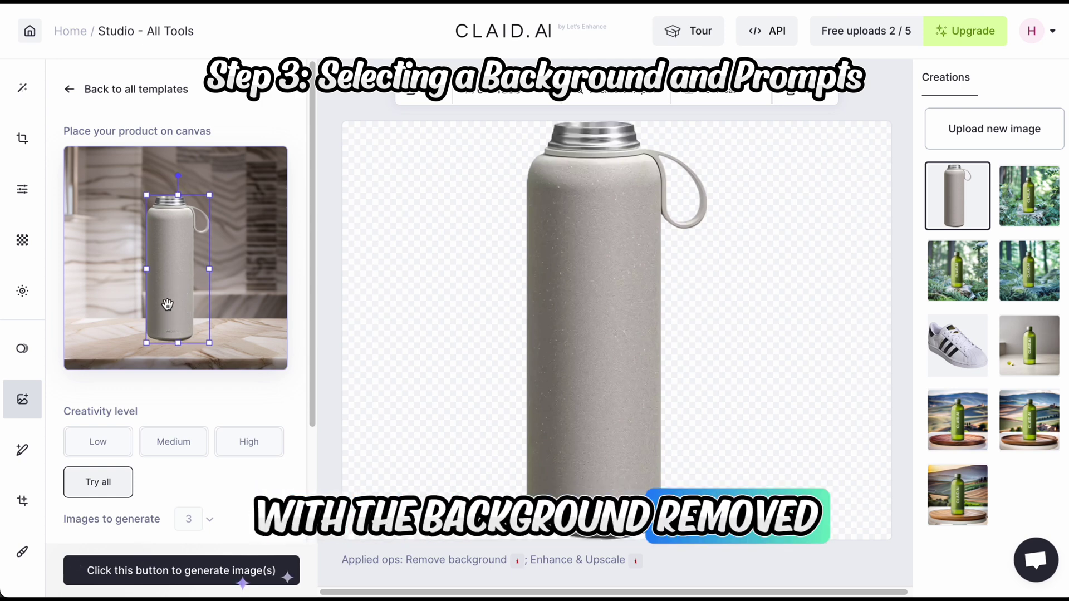
scroll(148, 382, down, 3)
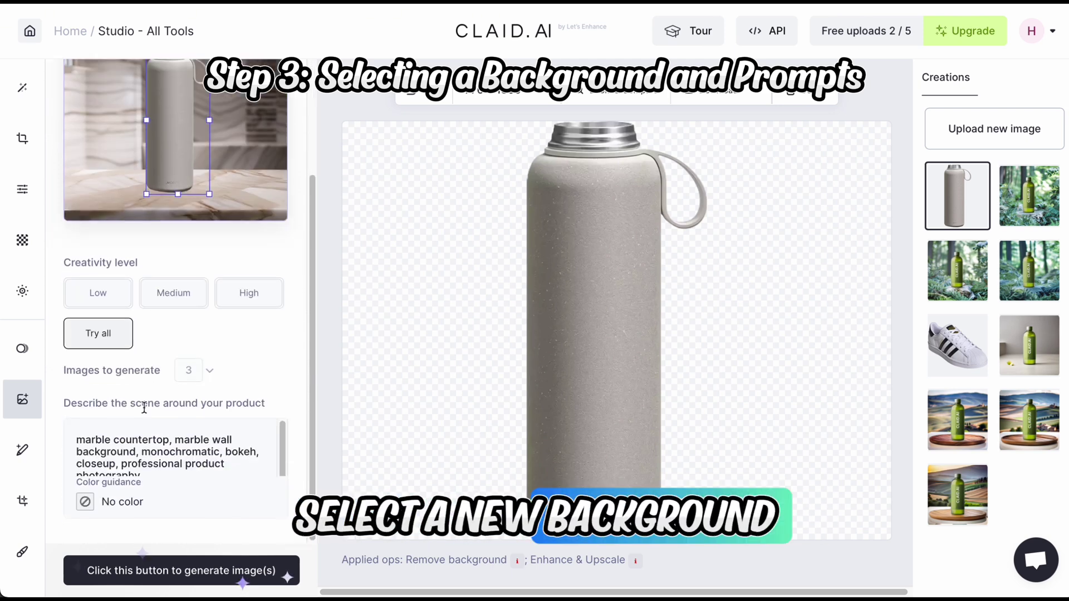
scroll(135, 447, down, 1)
scroll(135, 447, down, 1)
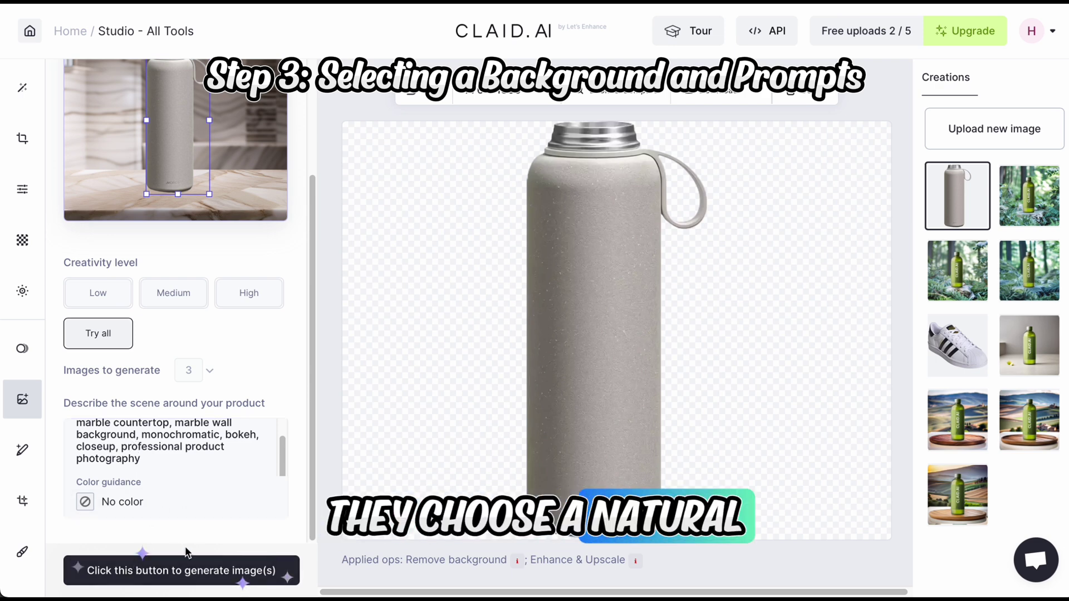
click(158, 578)
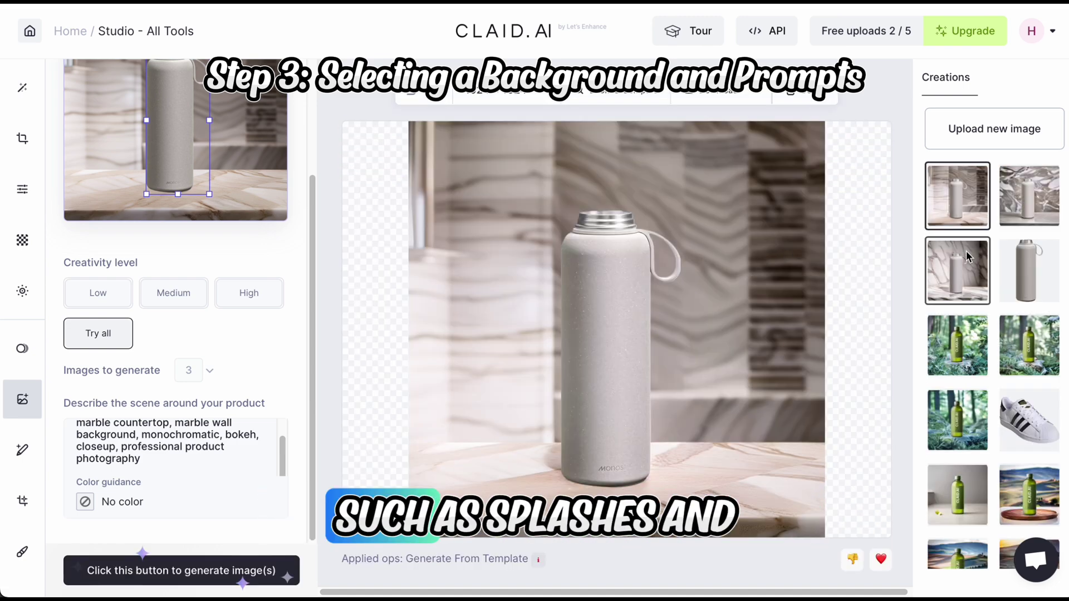
click(1029, 211)
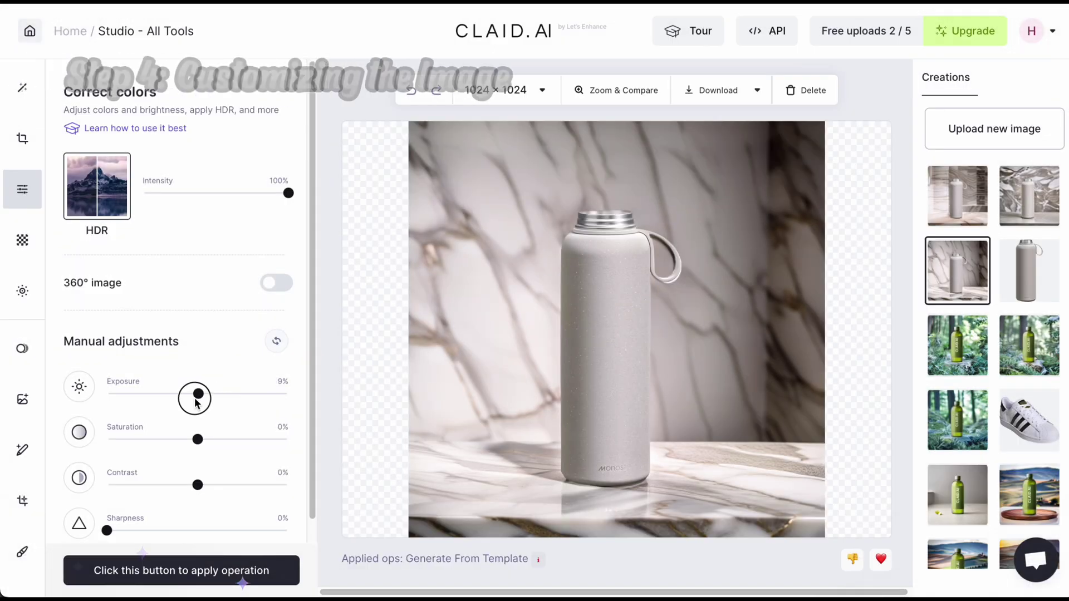
Set exposure to -25%, saturation to 9%, contrast to 39%, and adjust HDR intensity to 100%.
drag(196, 394, 175, 394)
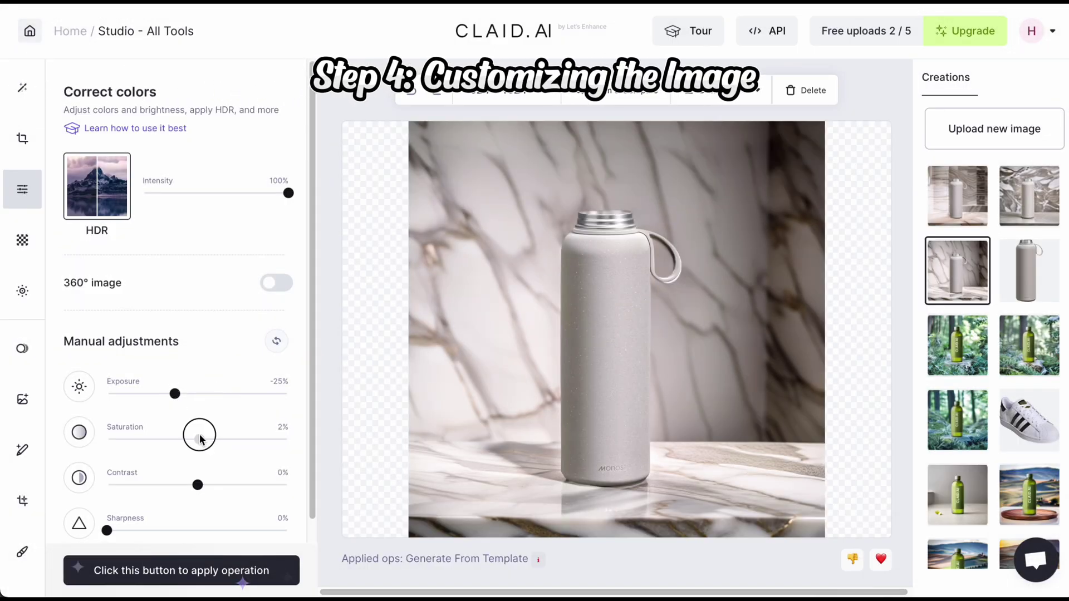
drag(241, 451, 155, 484)
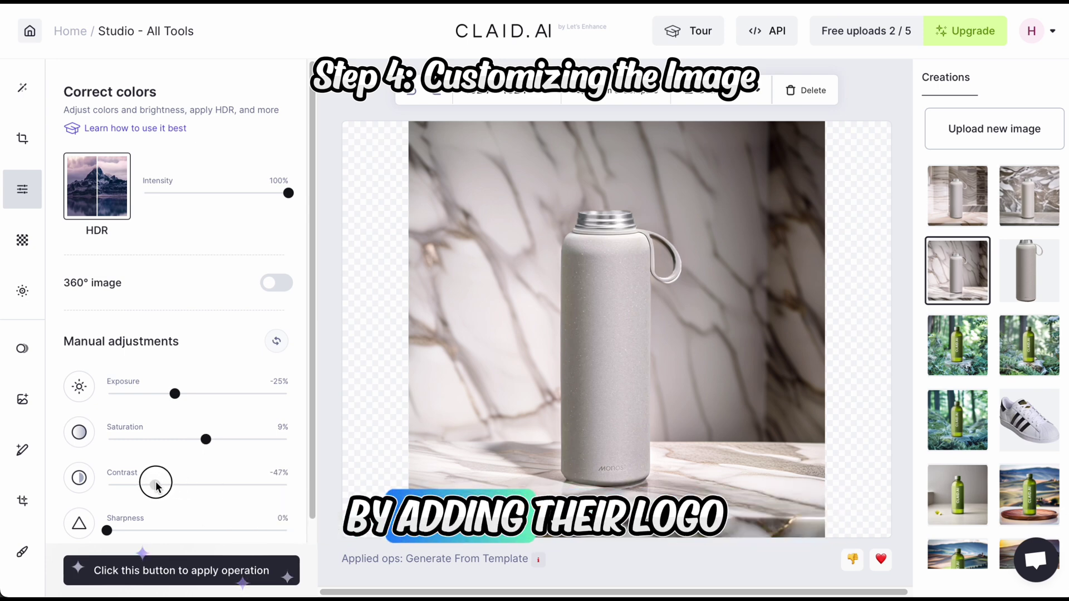
drag(224, 494, 238, 498)
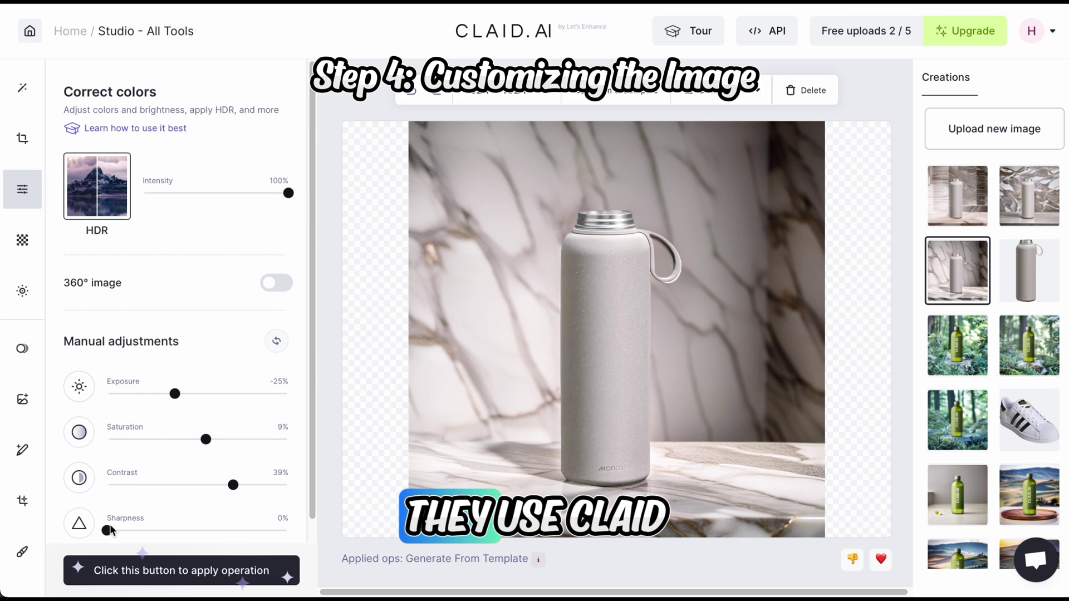
drag(294, 195, 297, 205)
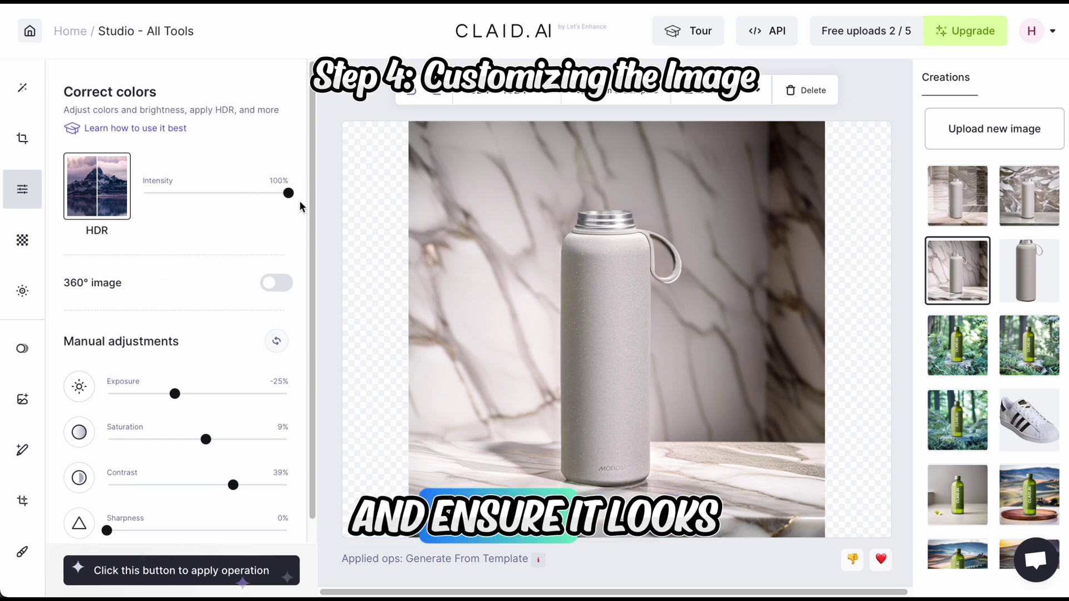